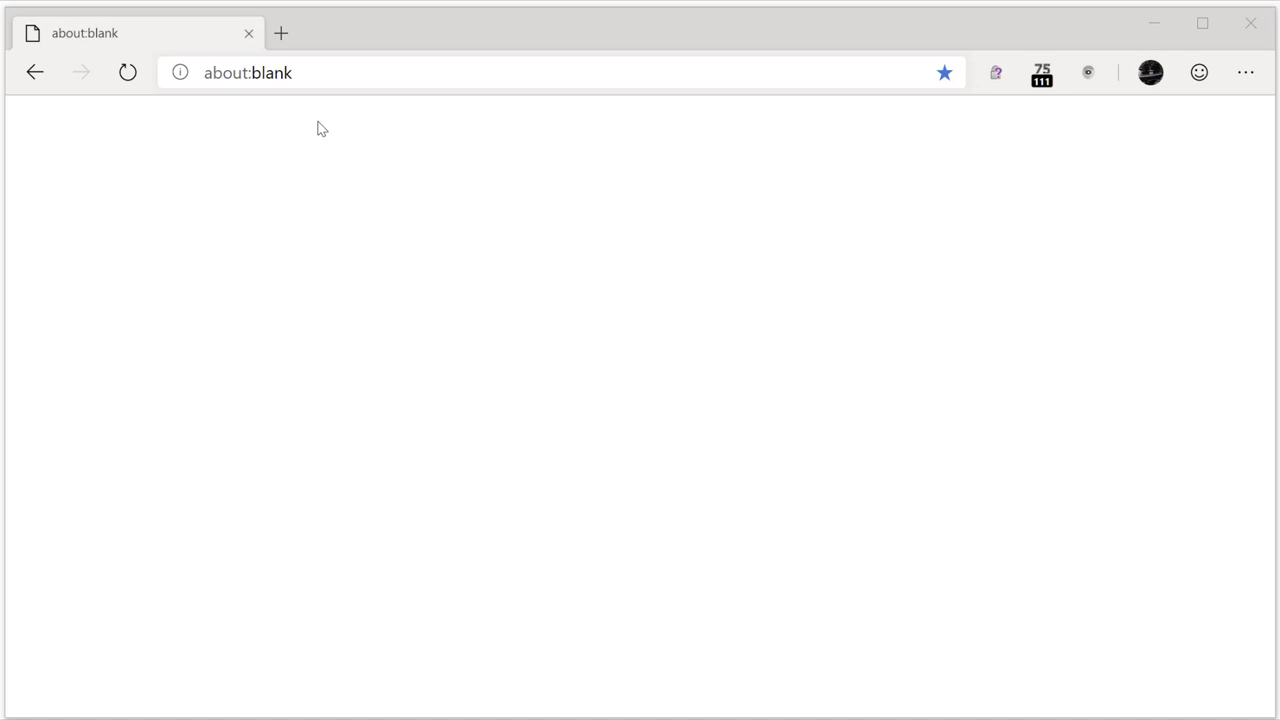
# - Open the network log capture page at edge://net-export
pyautogui.click(317, 77)
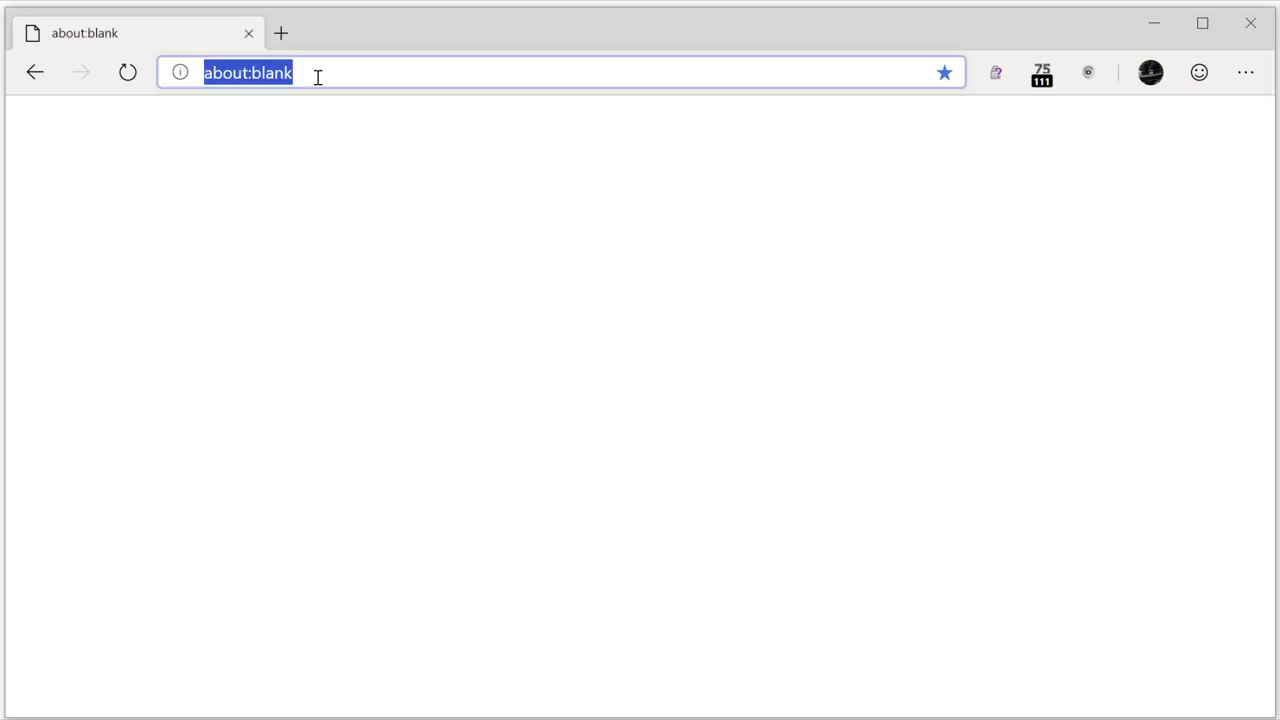
pyautogui.write('edge:')
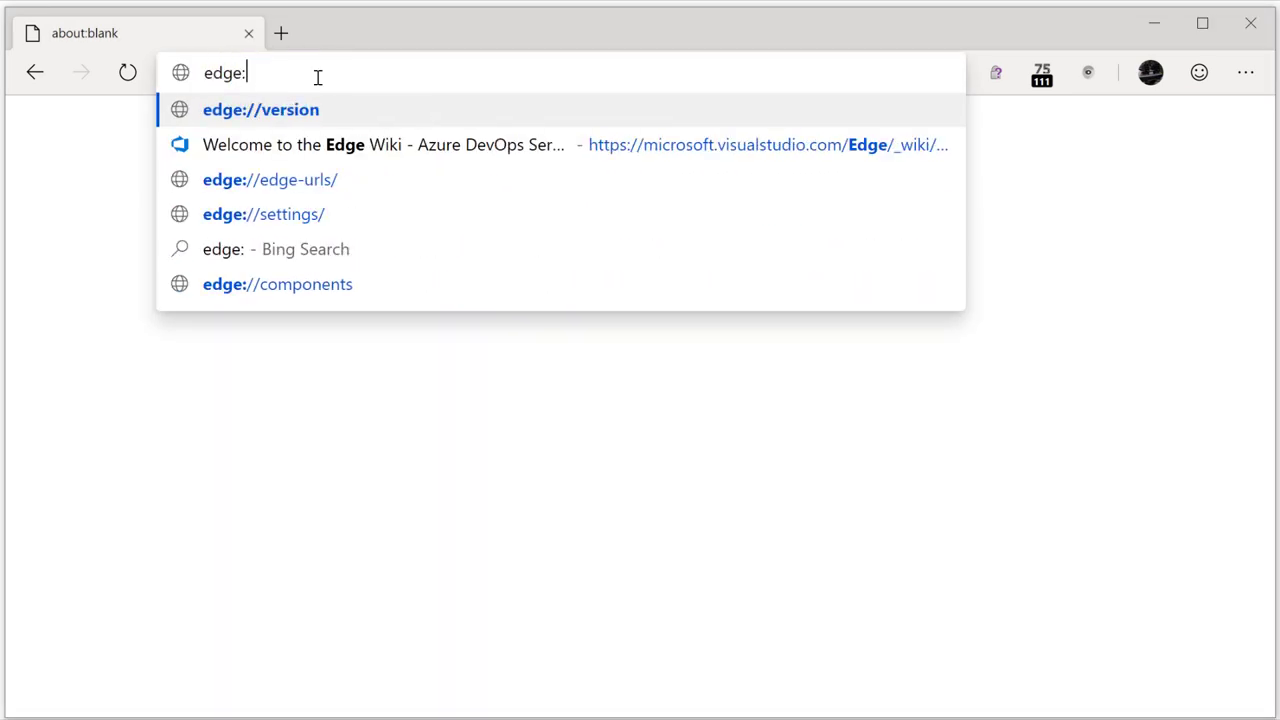
pyautogui.write('//net')
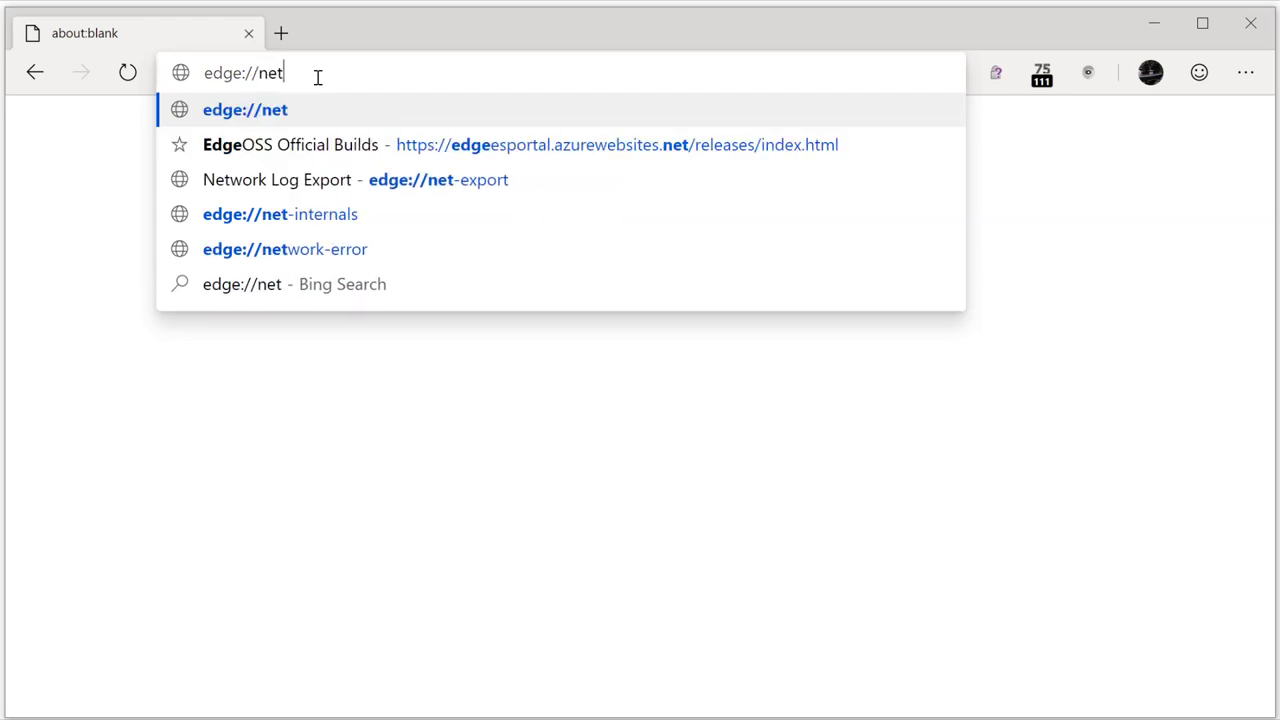
pyautogui.write('-export')
pyautogui.press('Return')
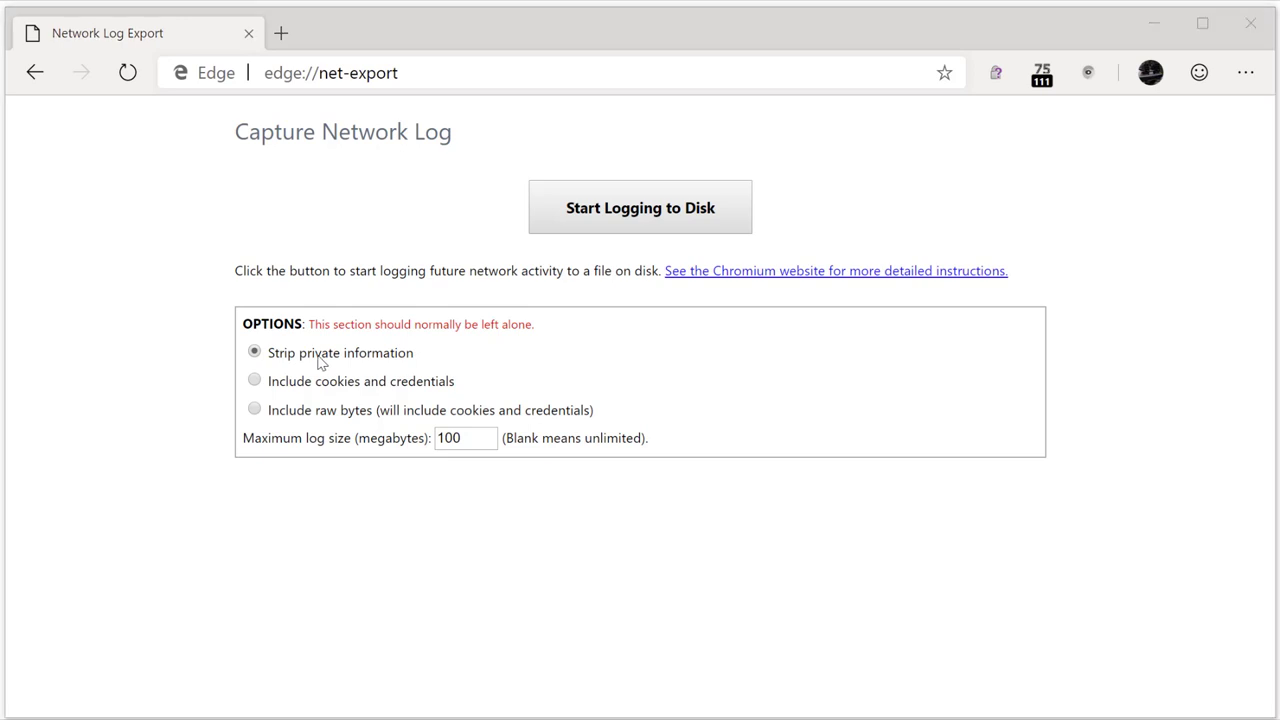
# - Start logging network activity to disk with raw bytes included, saving to simple-load-cnn.json in the Downloads folder
pyautogui.click(255, 410)
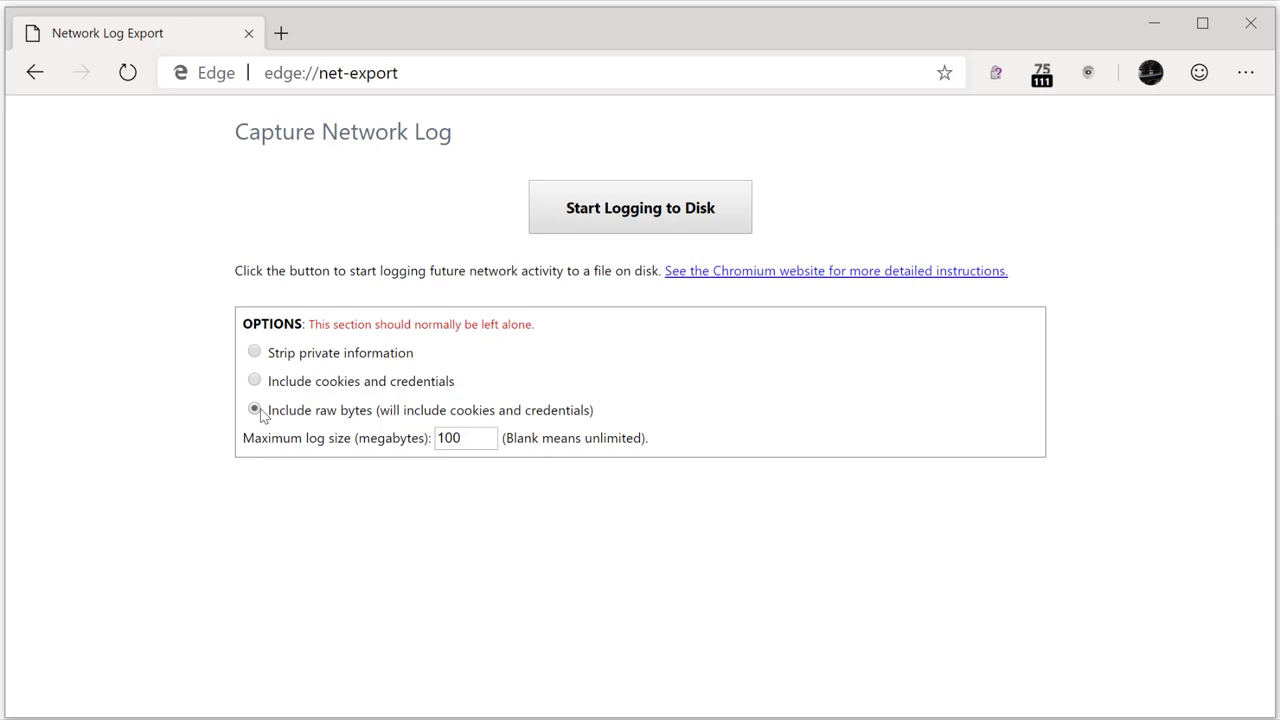
pyautogui.click(558, 227)
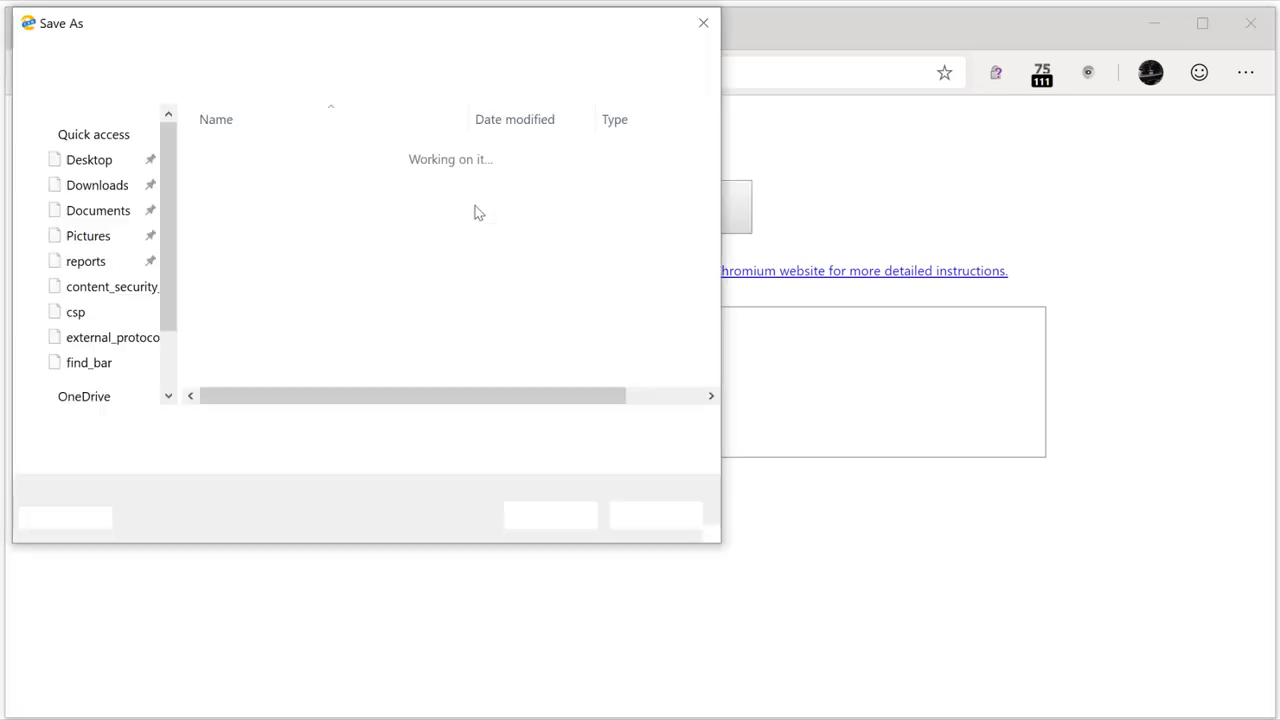
pyautogui.moveTo(297, 35); pyautogui.dragTo(470, 148)
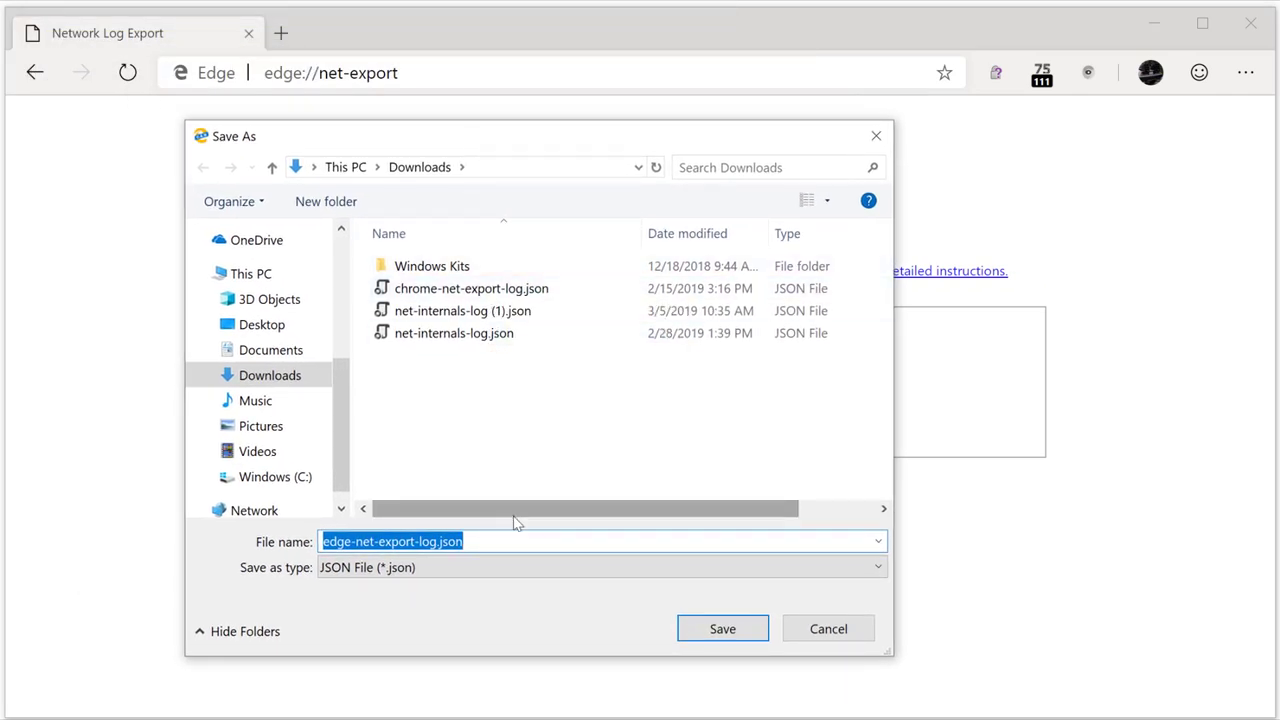
pyautogui.click(436, 541)
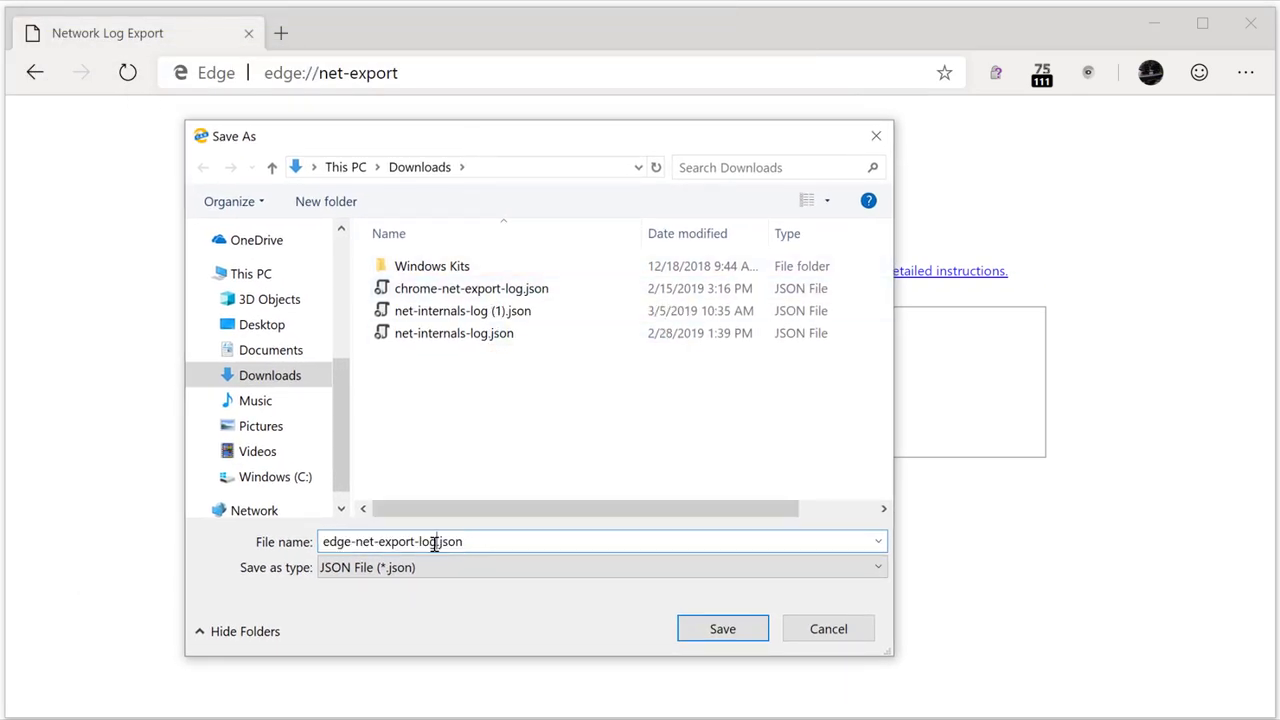
pyautogui.moveTo(411, 541); pyautogui.dragTo(251, 540)
pyautogui.write('simple-load')
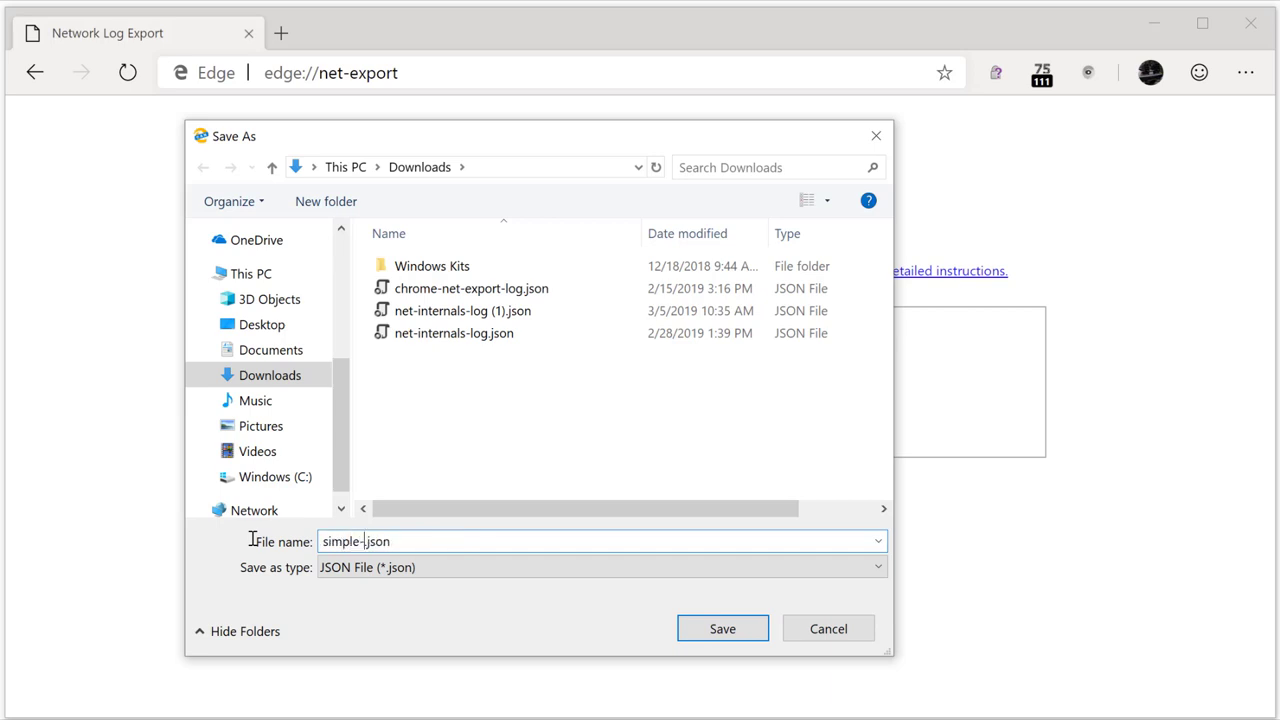
pyautogui.write('-cnn')
pyautogui.click(708, 635)
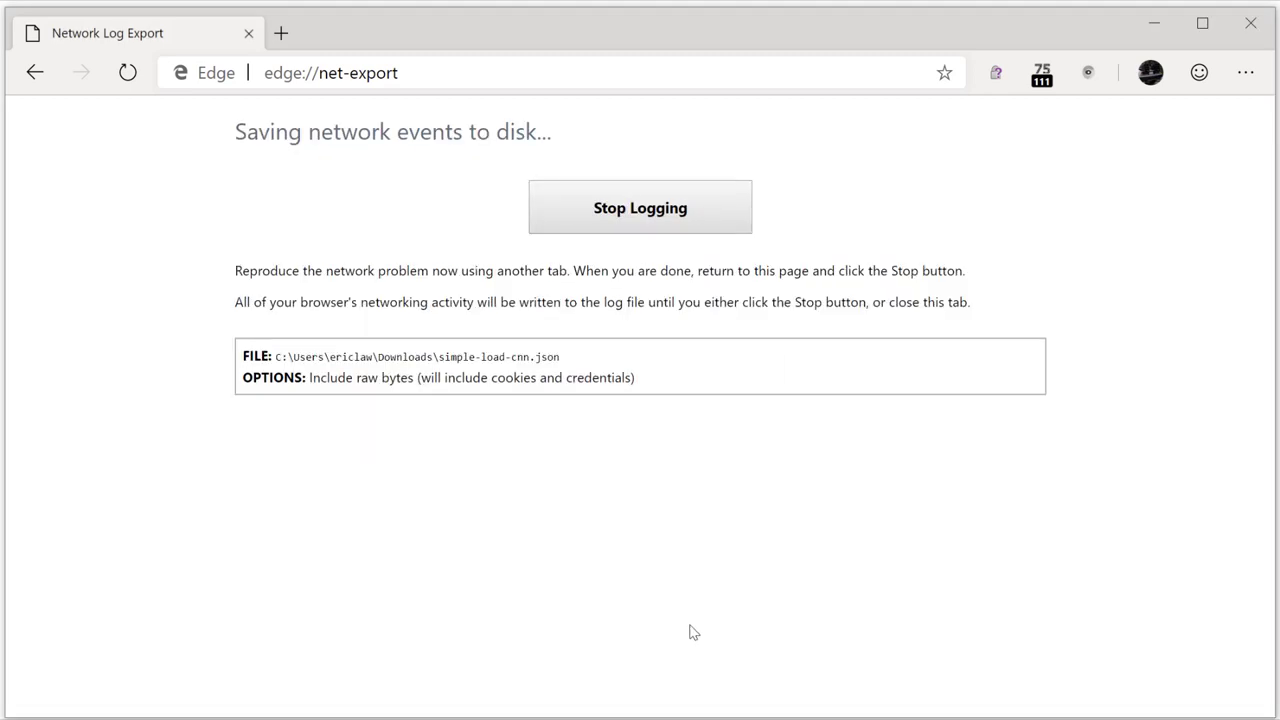
# - Load cnn.com in a new tab and browse through its front page to generate network traffic
pyautogui.click(282, 34)
pyautogui.write('cnn')
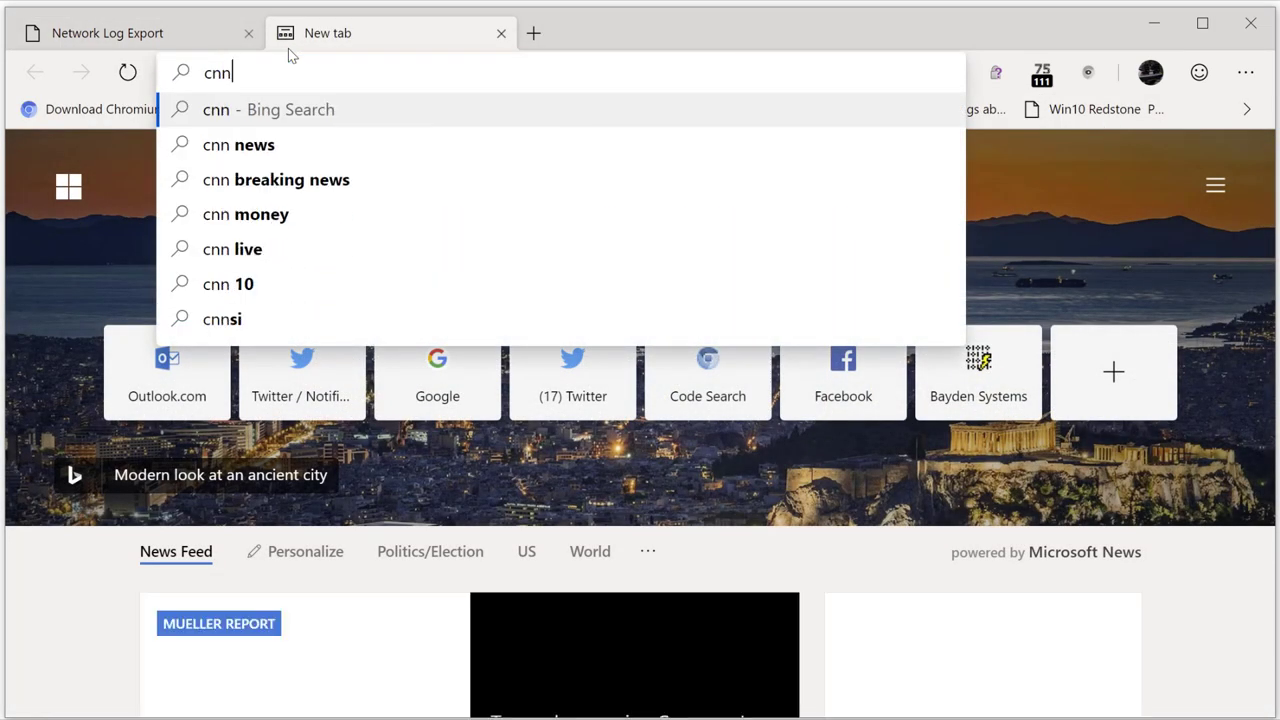
pyautogui.write('.com')
pyautogui.press('Return')
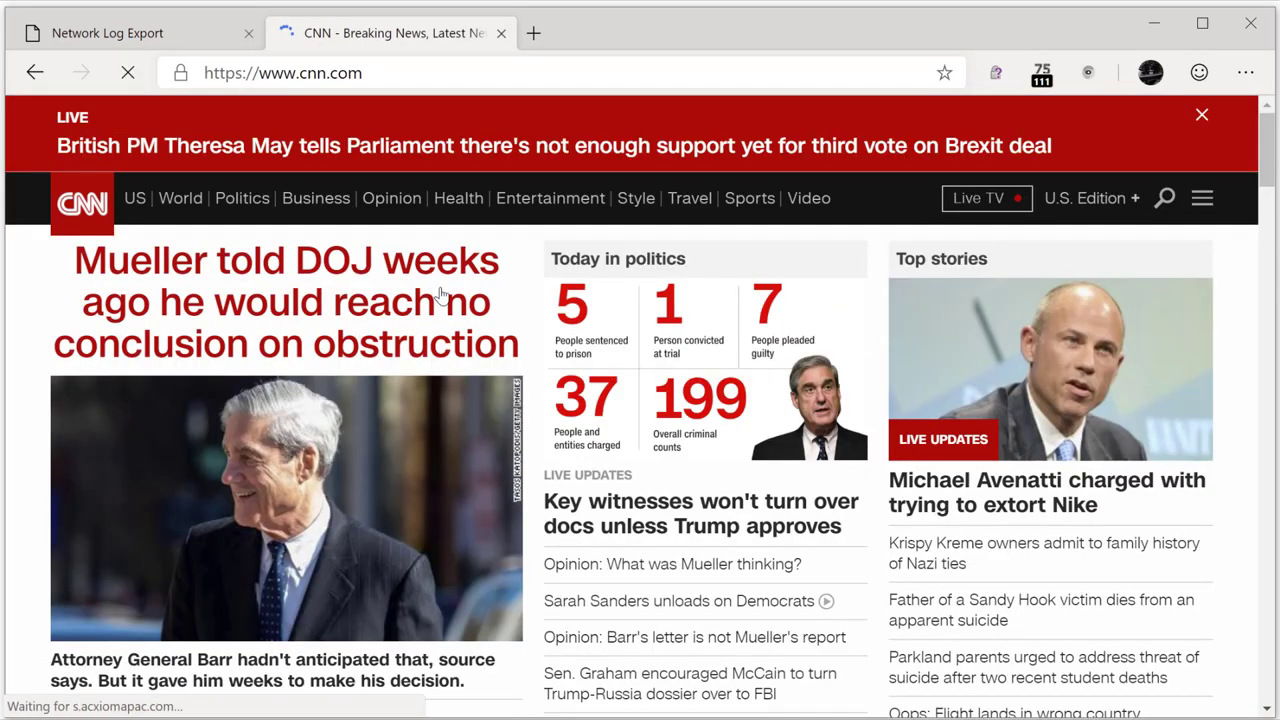
pyautogui.scroll(-10, 440, 295)
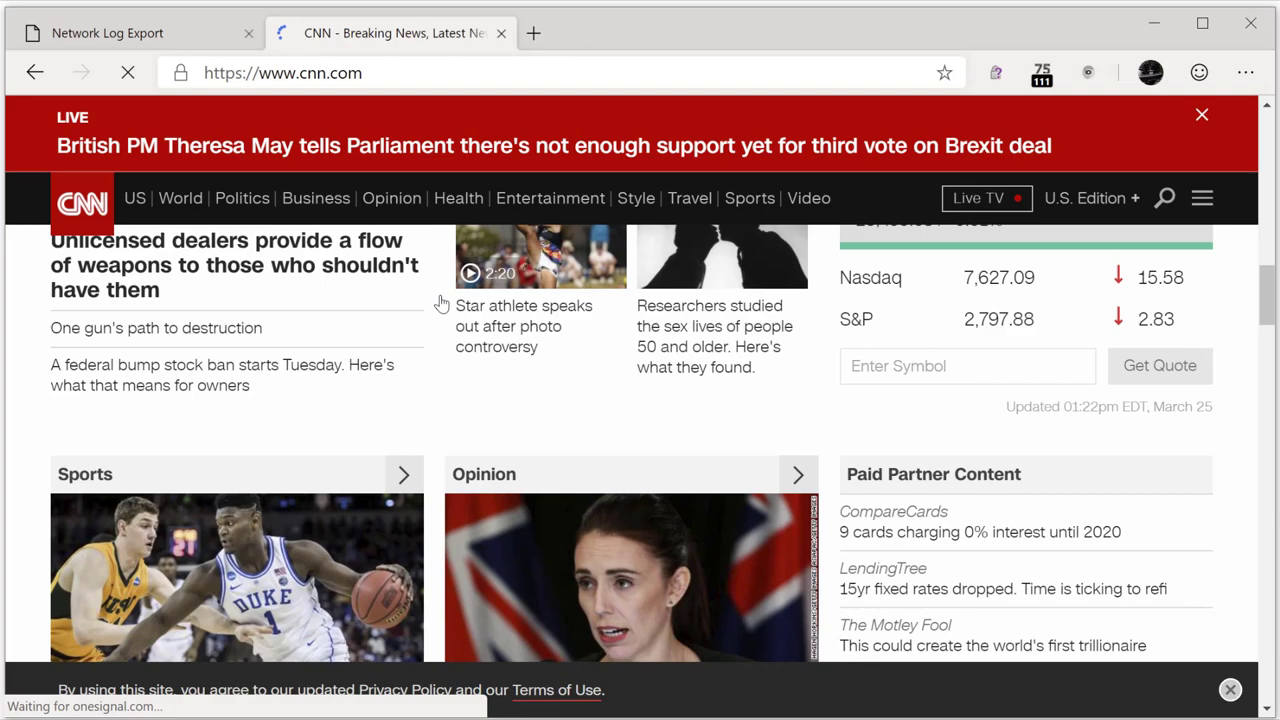
pyautogui.scroll(-6, 441, 302)
pyautogui.scroll(7, 443, 302)
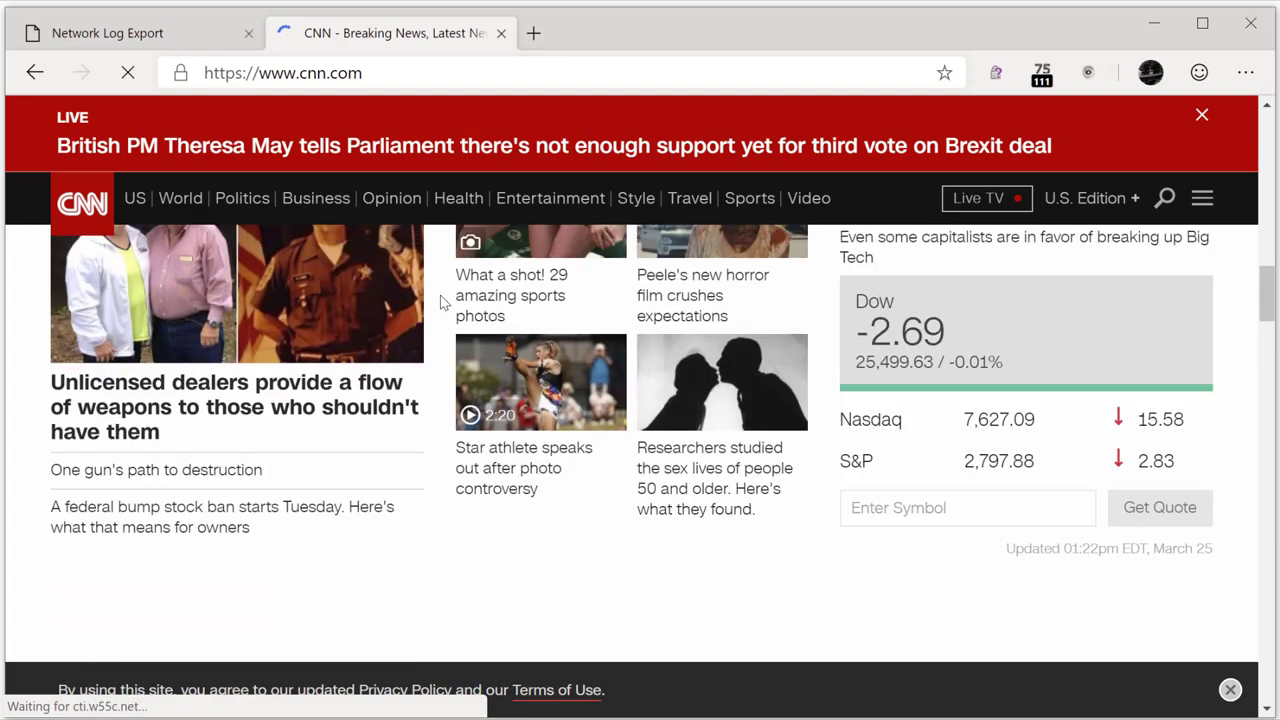
pyautogui.scroll(15, 441, 302)
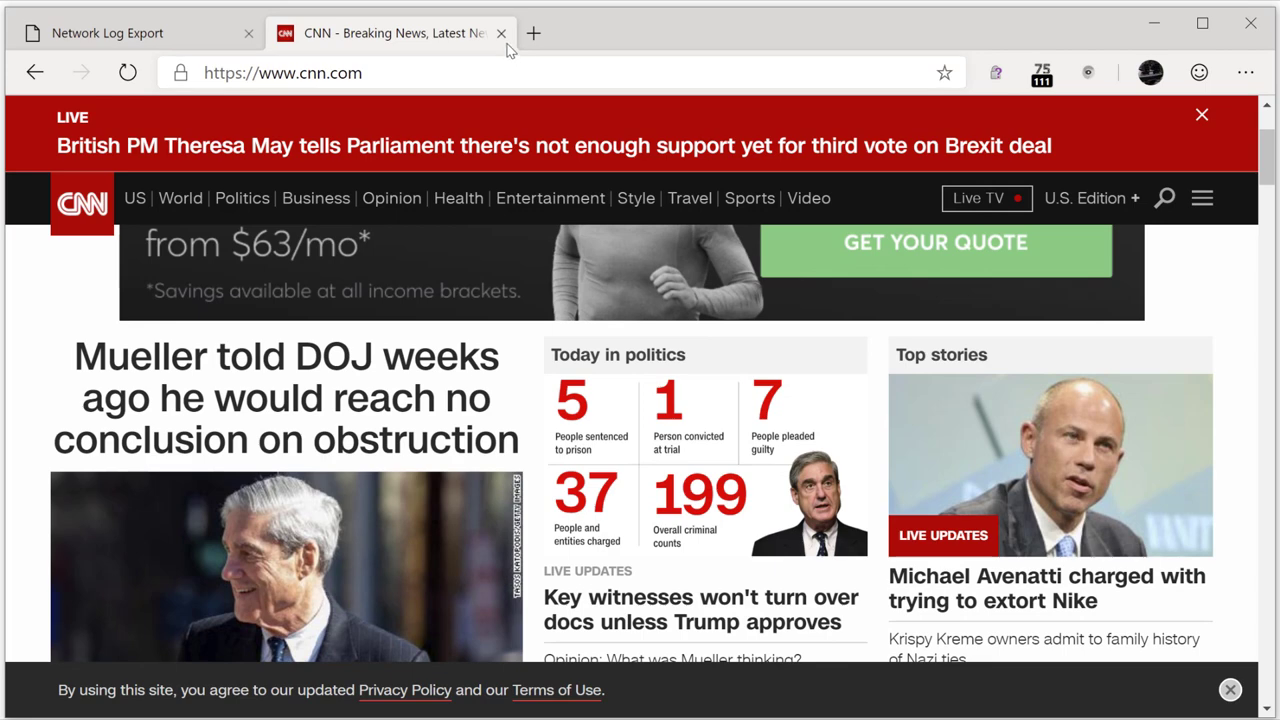
# - Stop the network logging and check the written log file in its folder, closing the folder window after viewing
pyautogui.click(183, 40)
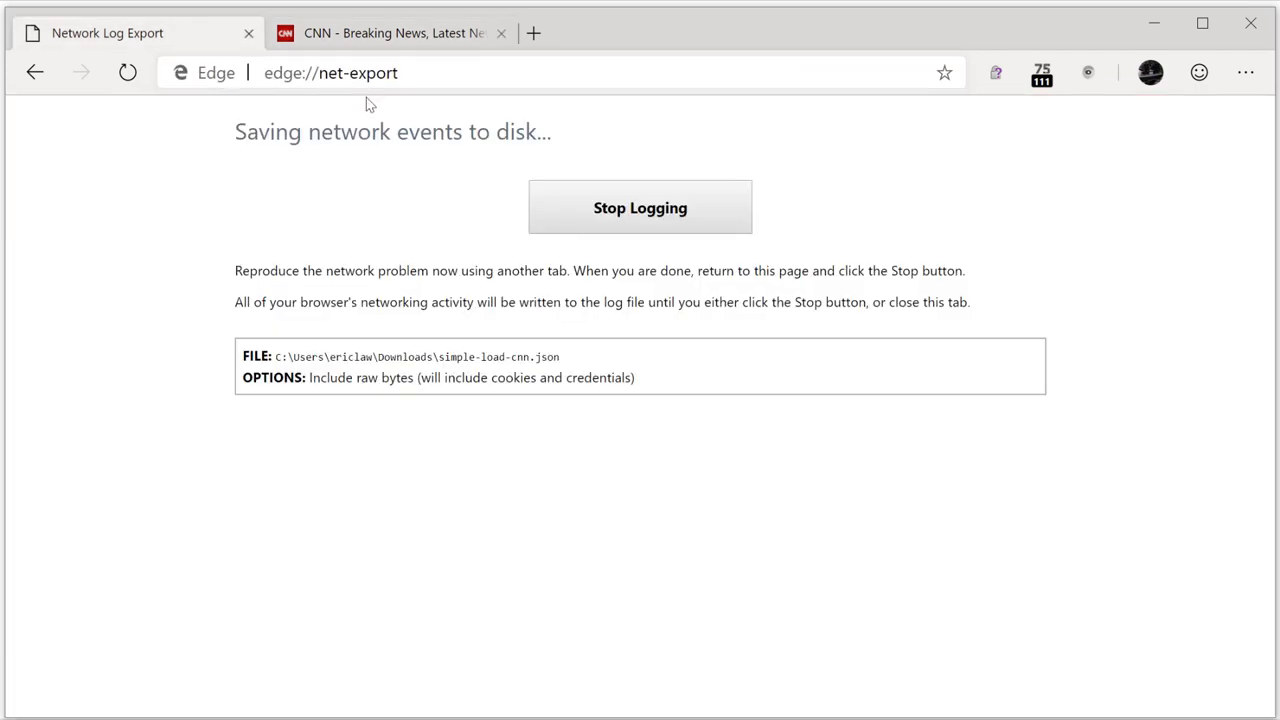
pyautogui.click(588, 210)
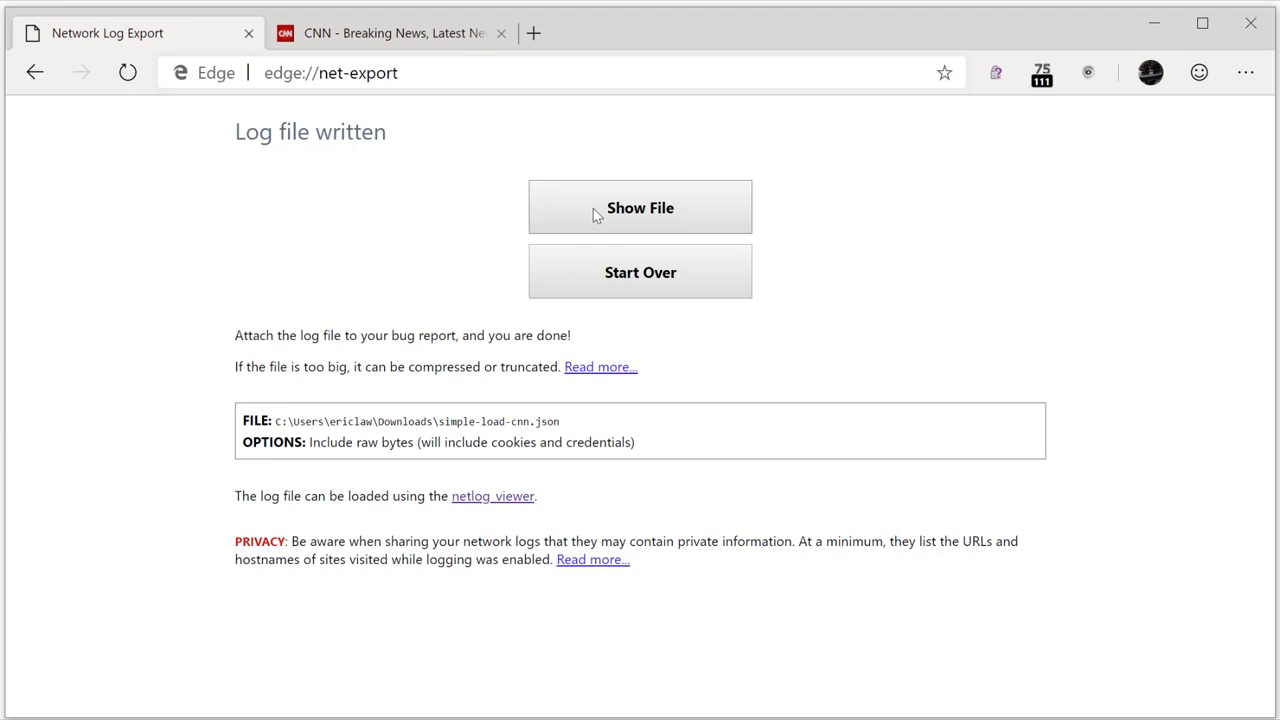
pyautogui.click(593, 210)
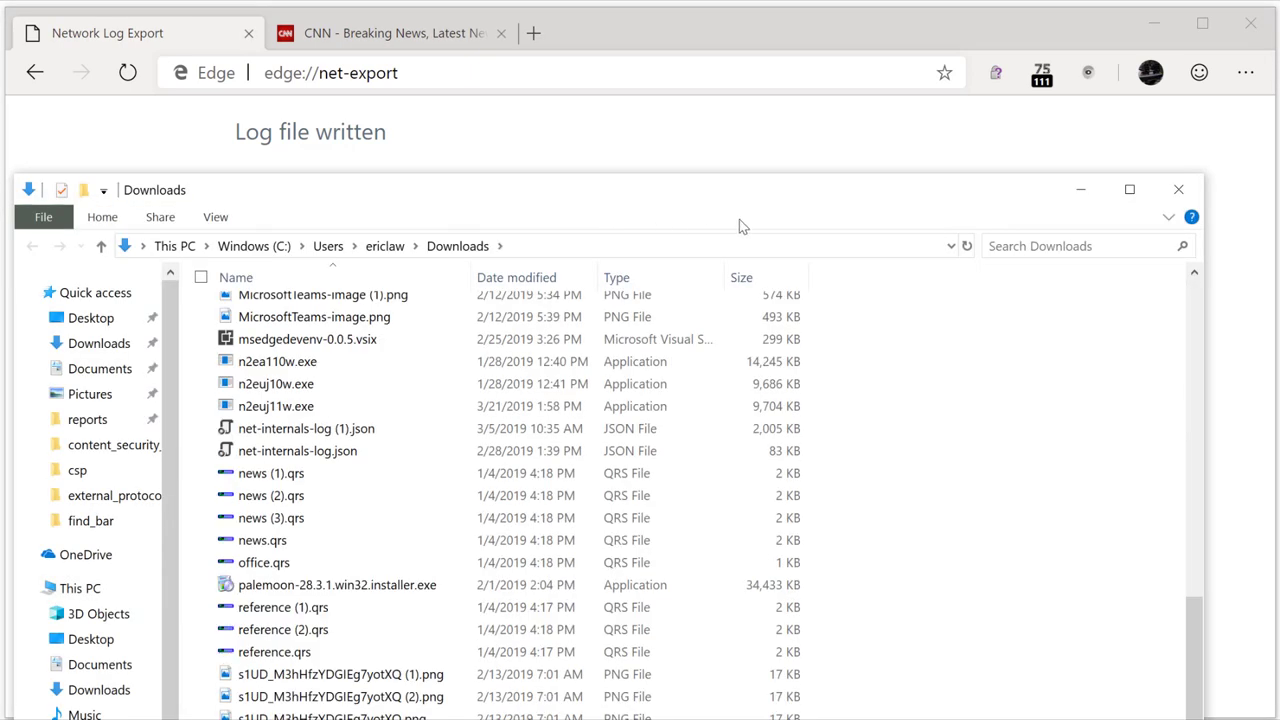
pyautogui.moveTo(706, 209); pyautogui.dragTo(715, 67)
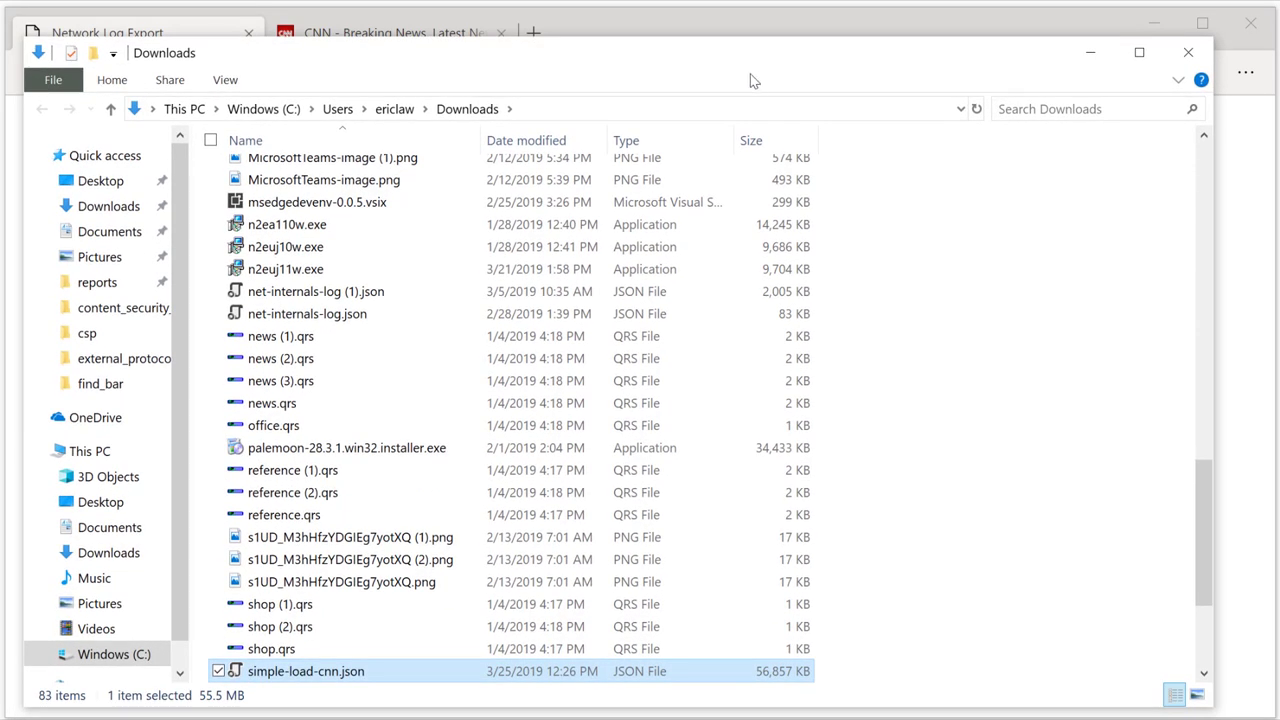
pyautogui.click(1181, 60)
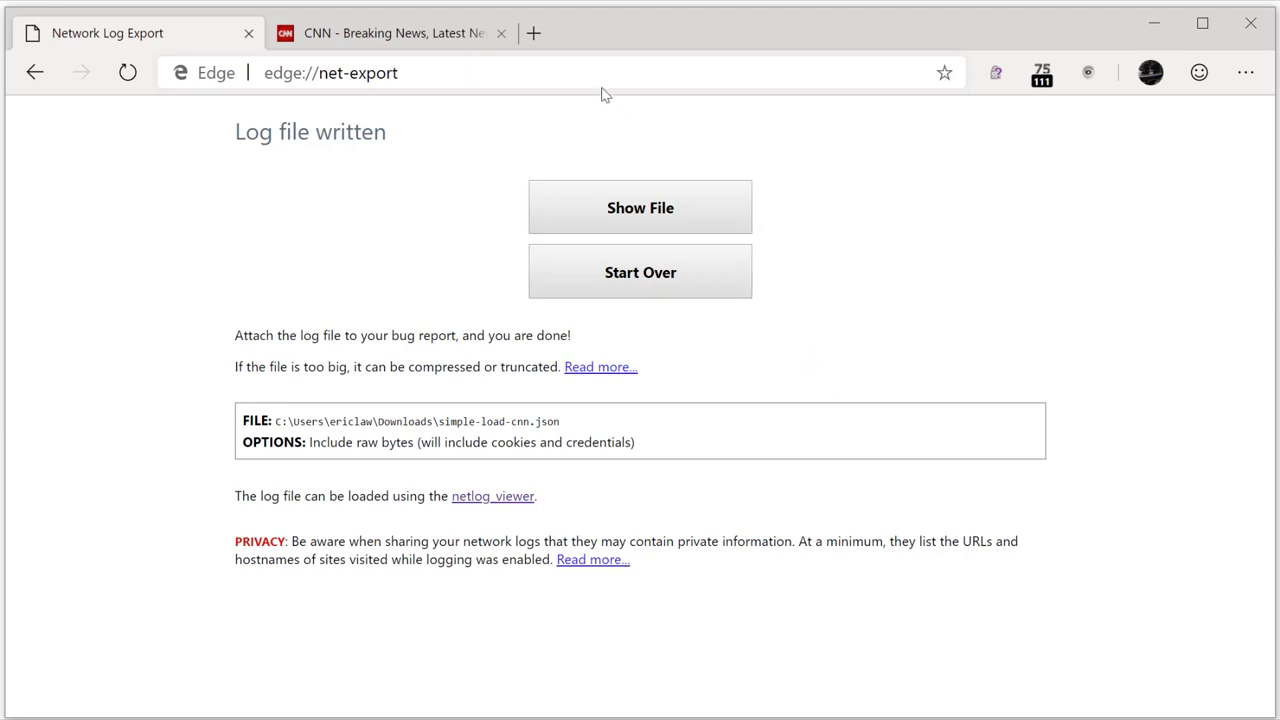
# - Search the web in a new tab for "catapult net log viewer" and close the CNN tab
pyautogui.click(534, 35)
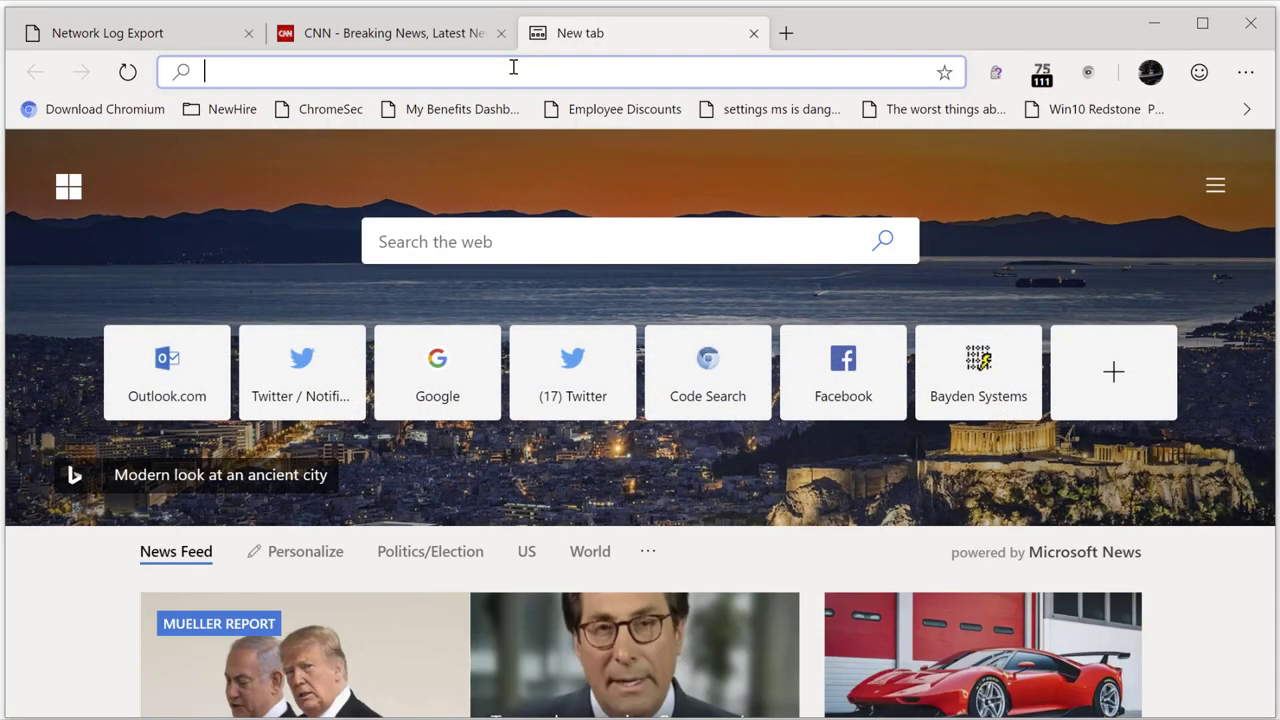
pyautogui.write('catap')
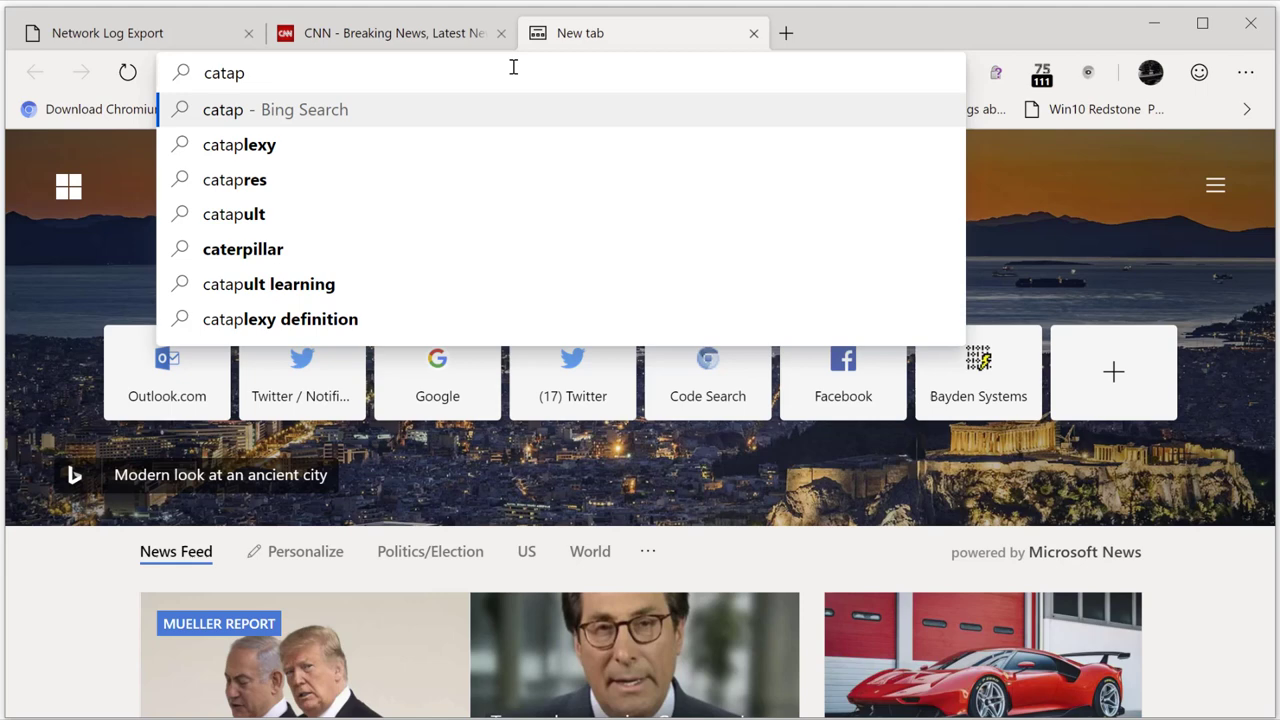
pyautogui.write('ult net log viewer')
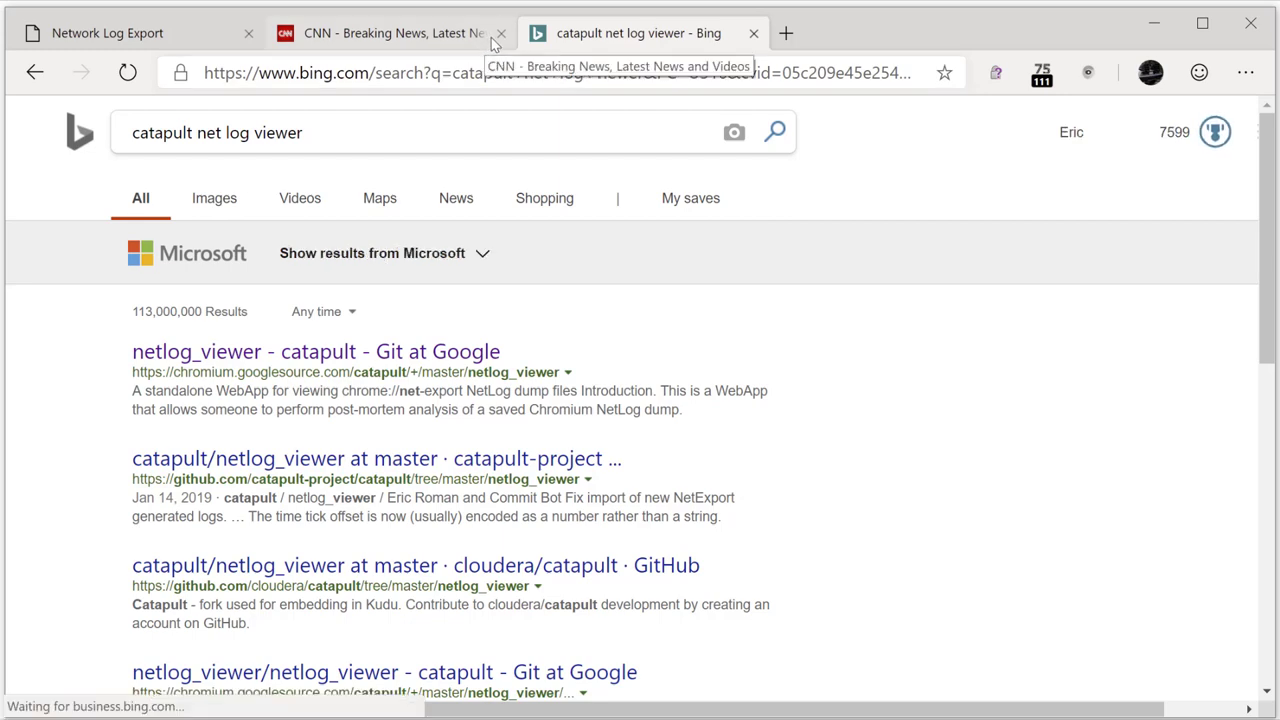
pyautogui.click(501, 33)
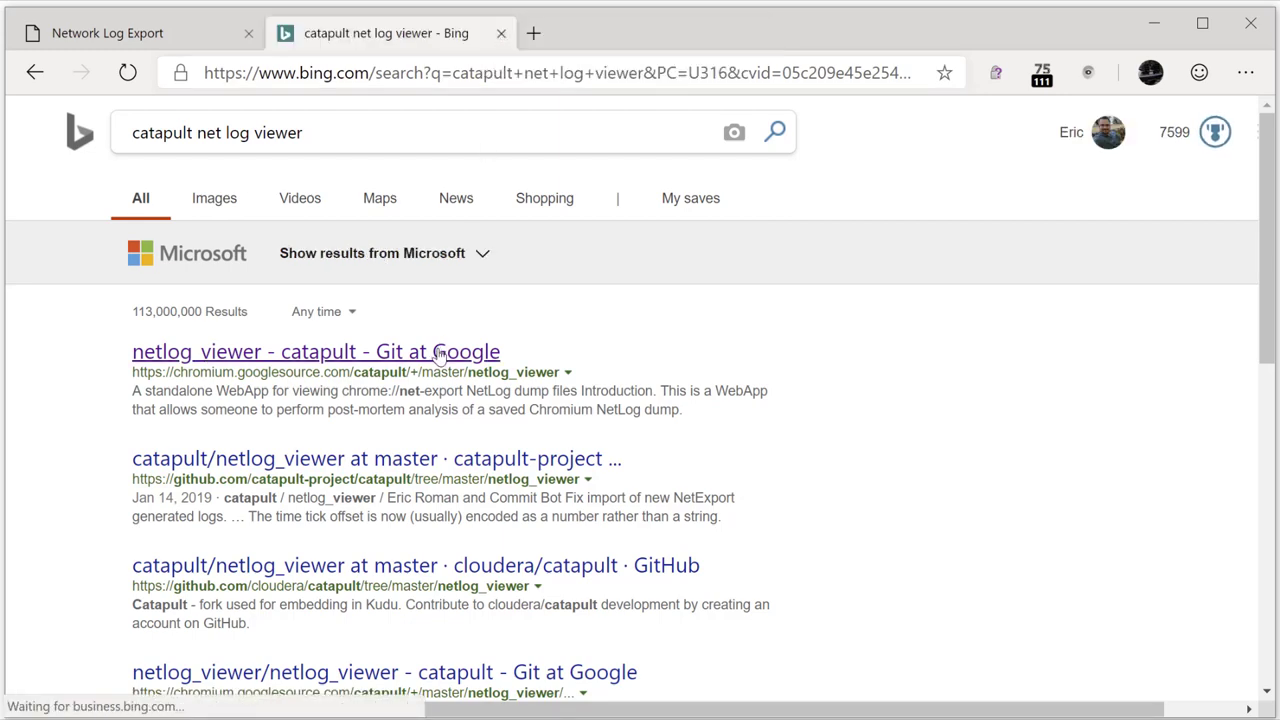
# - Open the netlog_viewer page on Git at Google and follow its link to the public server at netlog-viewer.appspot.com
pyautogui.click(442, 351)
pyautogui.scroll(-3, 447, 359)
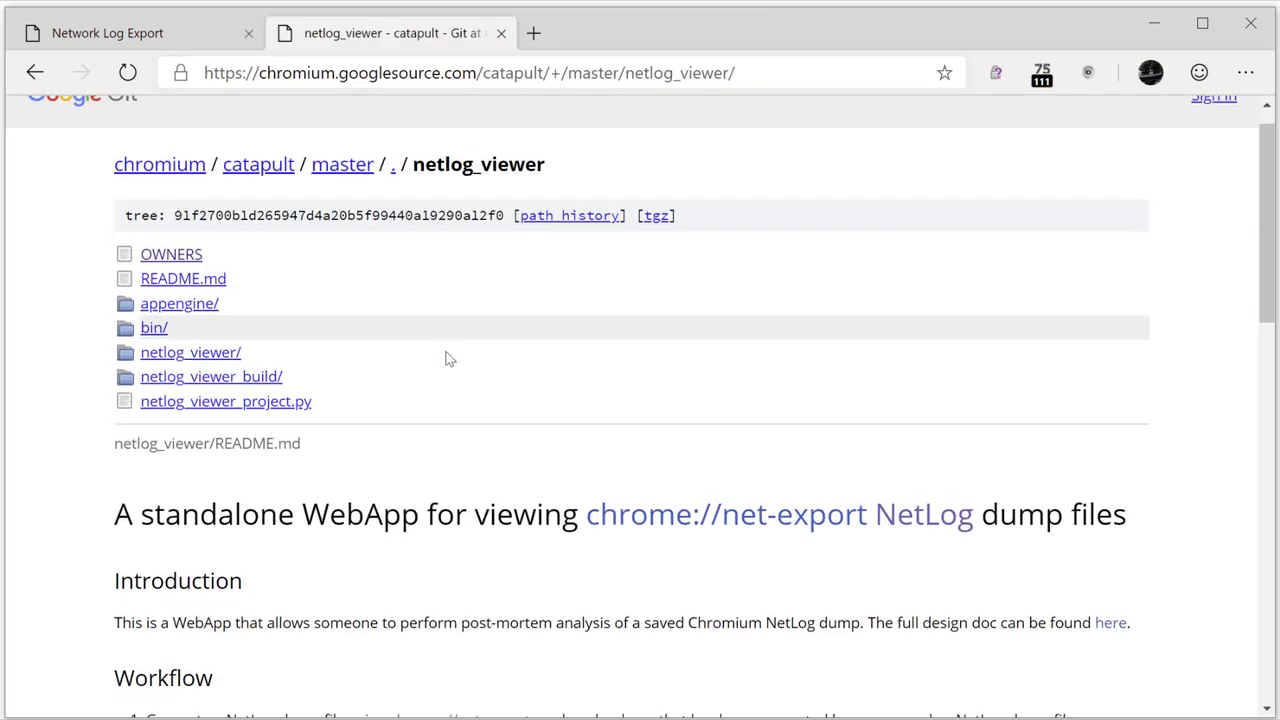
pyautogui.scroll(-2, 449, 359)
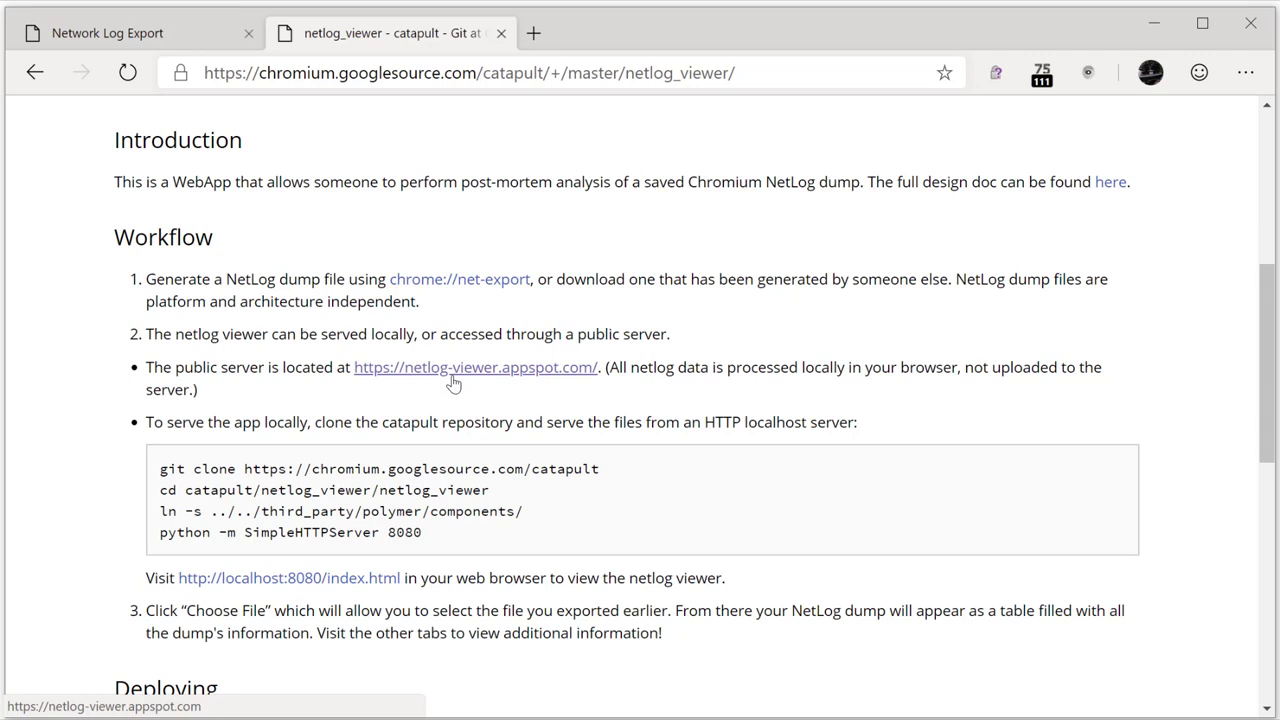
pyautogui.click(453, 384)
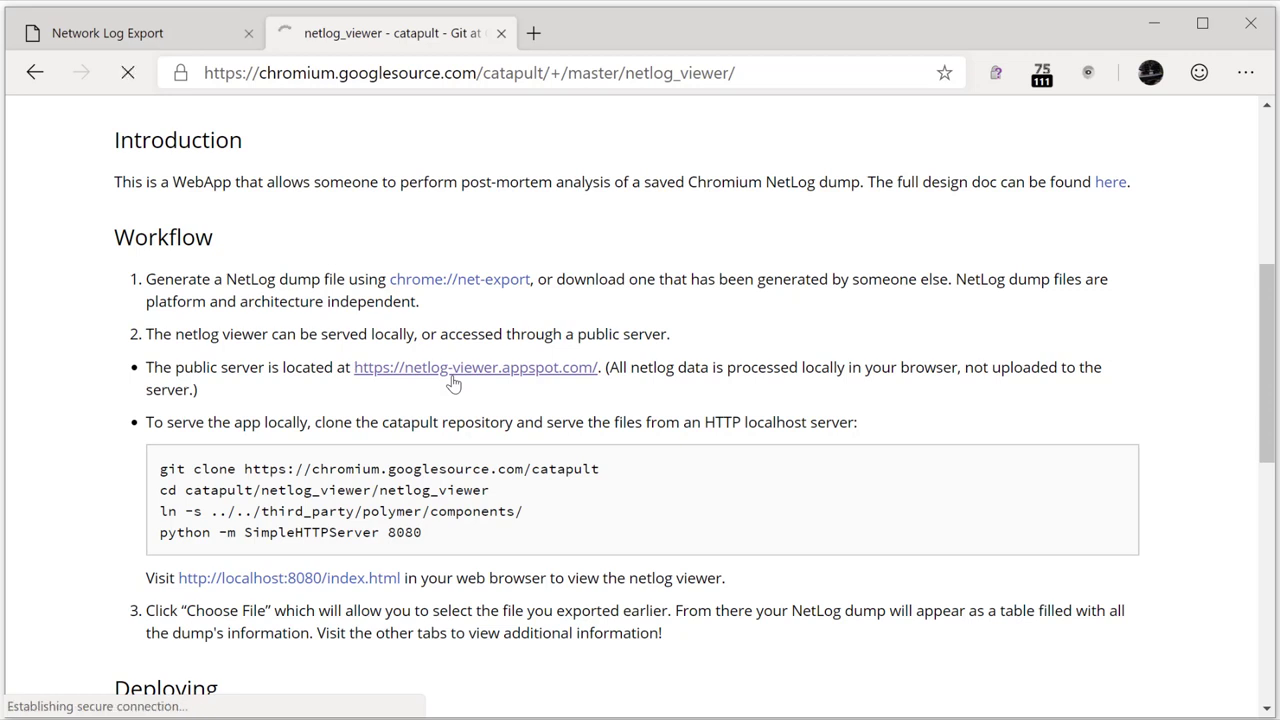
# - Import simple-load-cnn.json from the Downloads folder into the netlog viewer
pyautogui.click(201, 206)
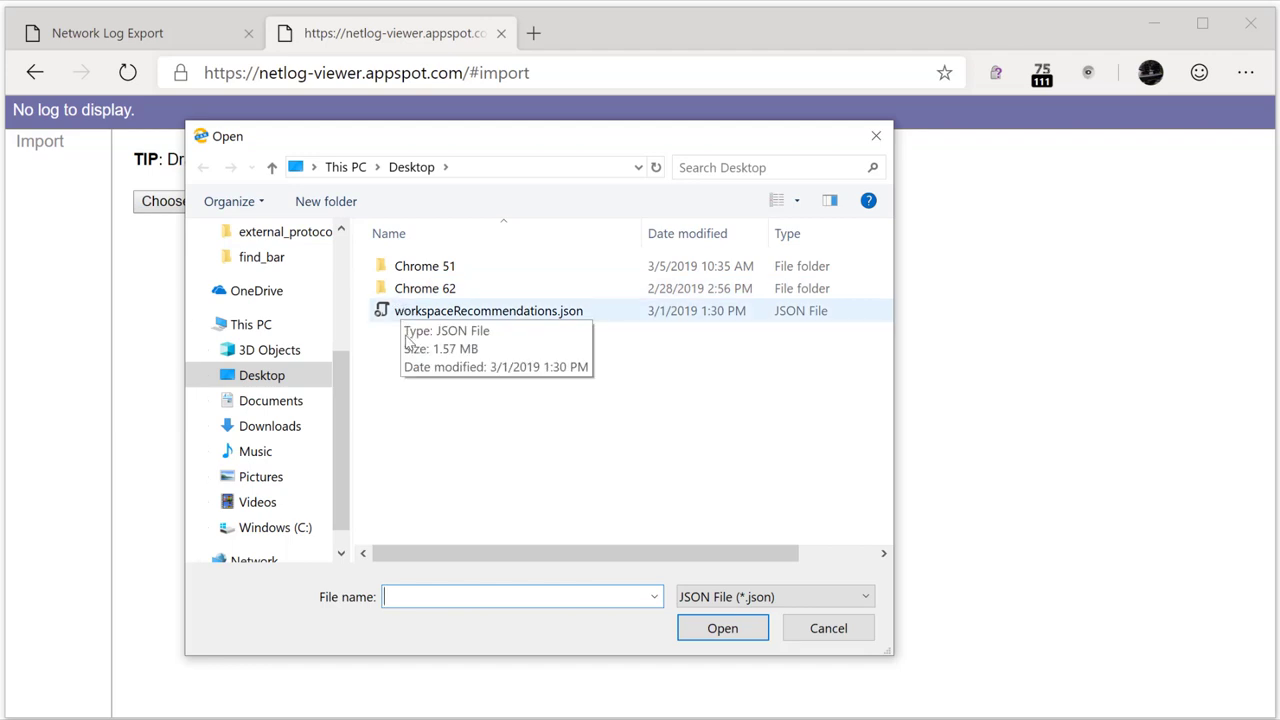
pyautogui.click(342, 303)
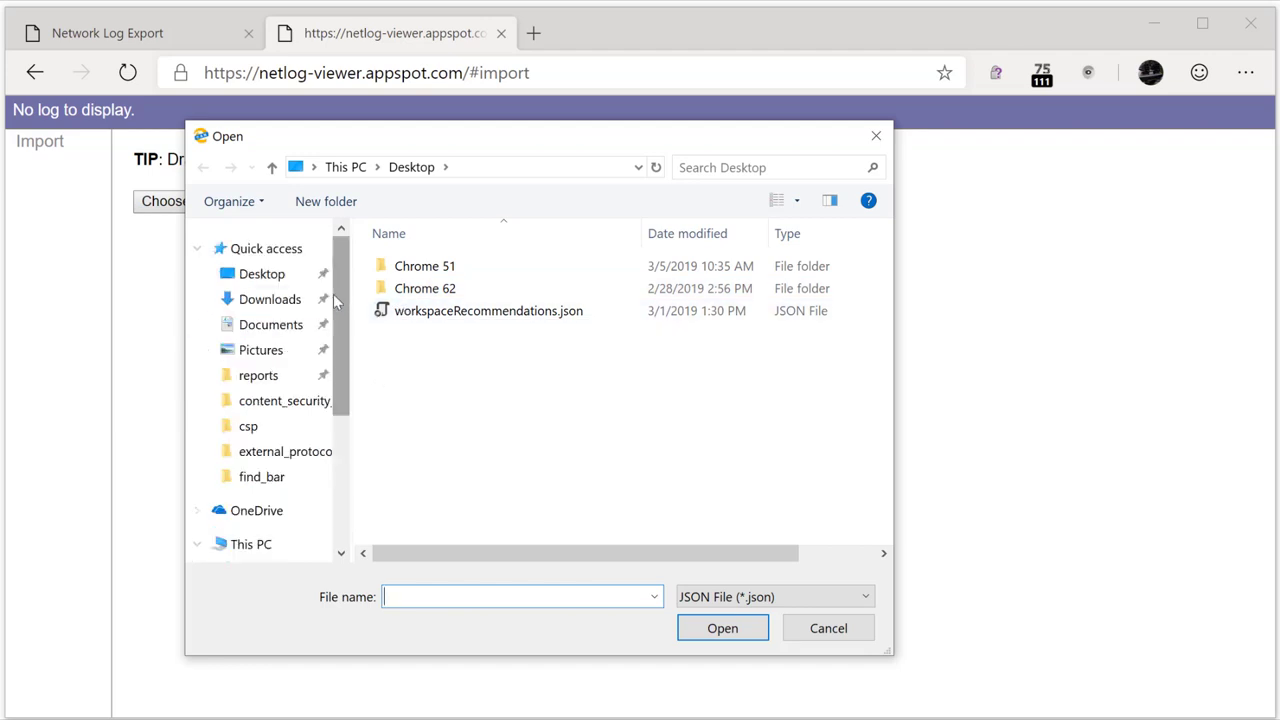
pyautogui.click(272, 303)
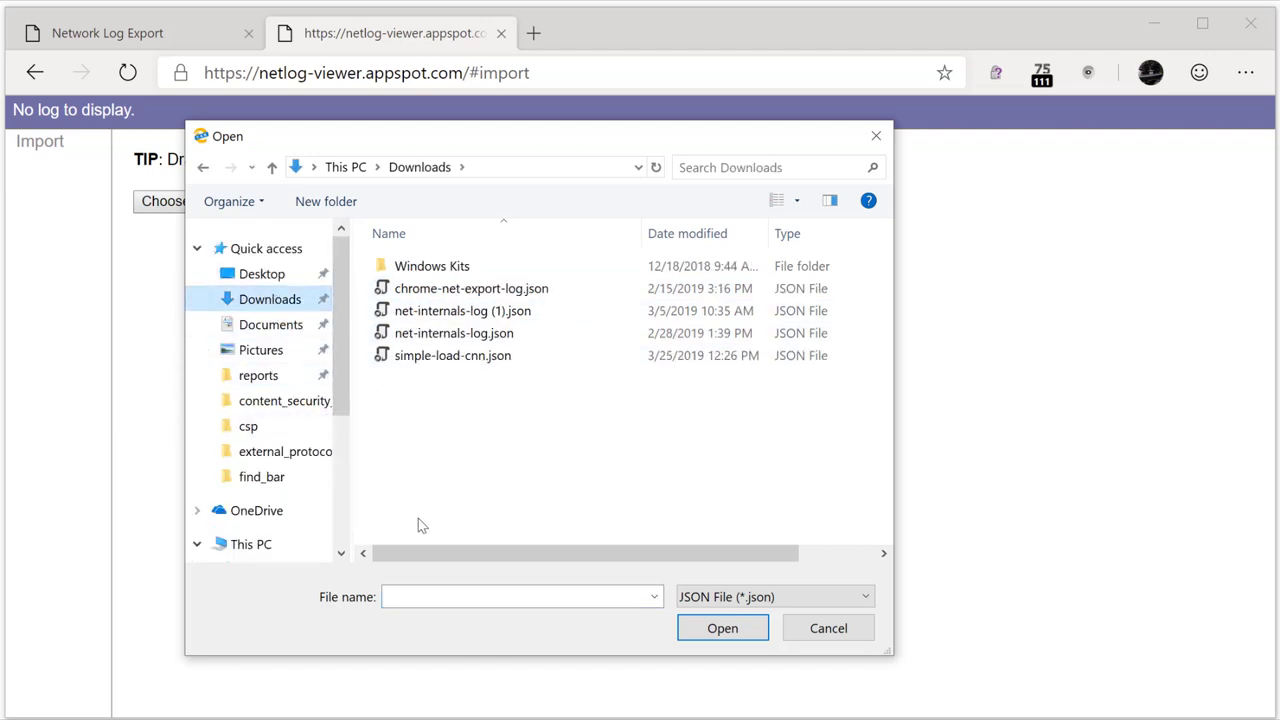
pyautogui.doubleClick(441, 362)
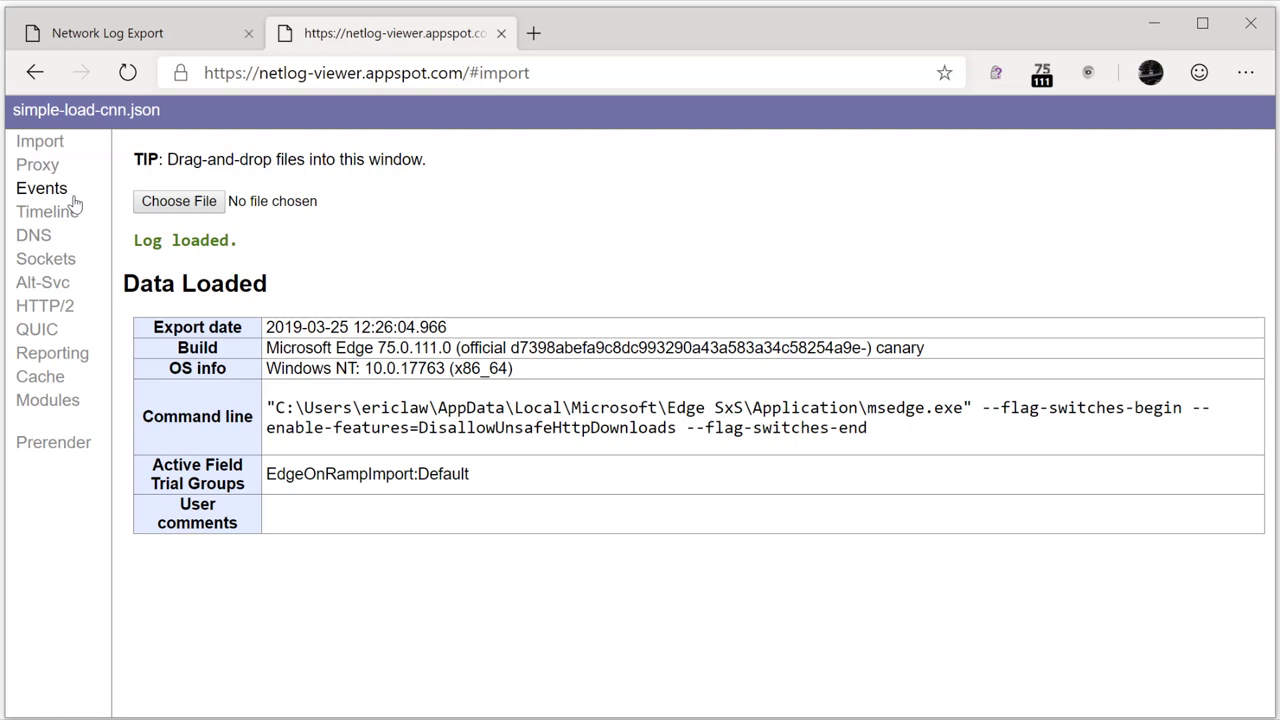
# - Browse the log's events to the cdn.cnn.com requests and show the details of HTTP_STREAM_JOB 1968
pyautogui.click(70, 195)
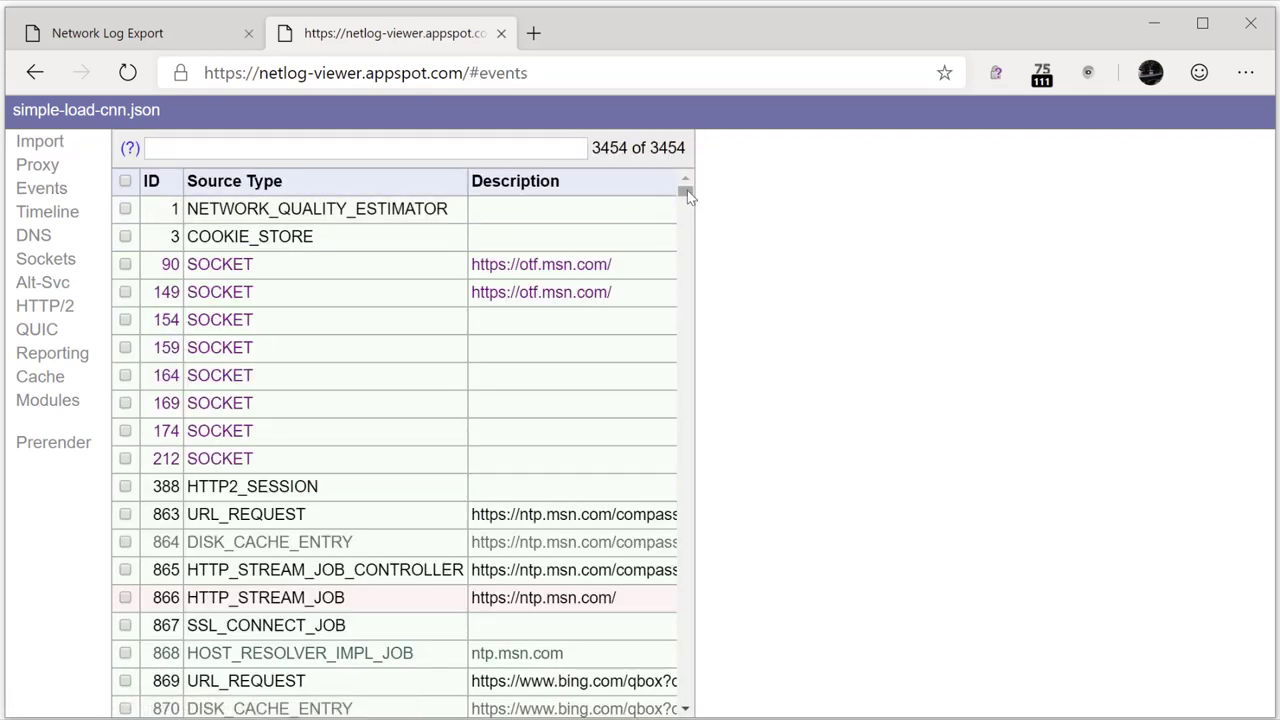
pyautogui.moveTo(686, 192); pyautogui.dragTo(684, 220)
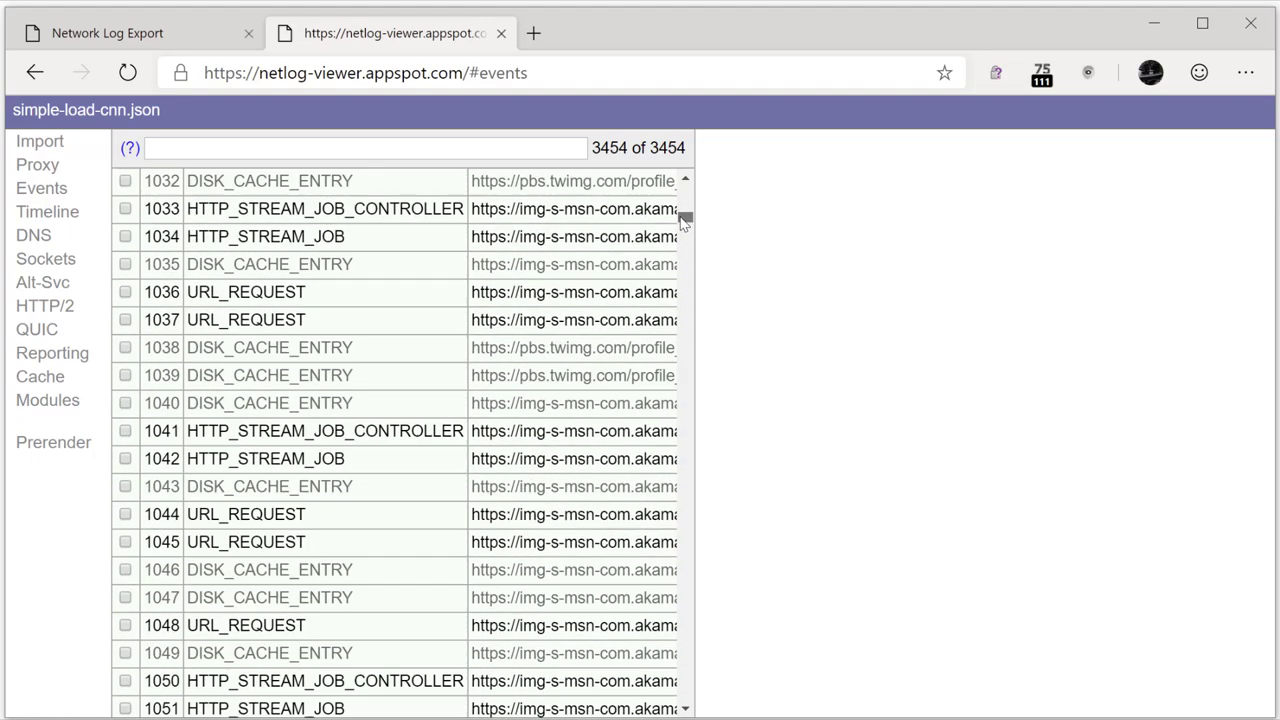
pyautogui.moveTo(684, 222); pyautogui.dragTo(583, 370)
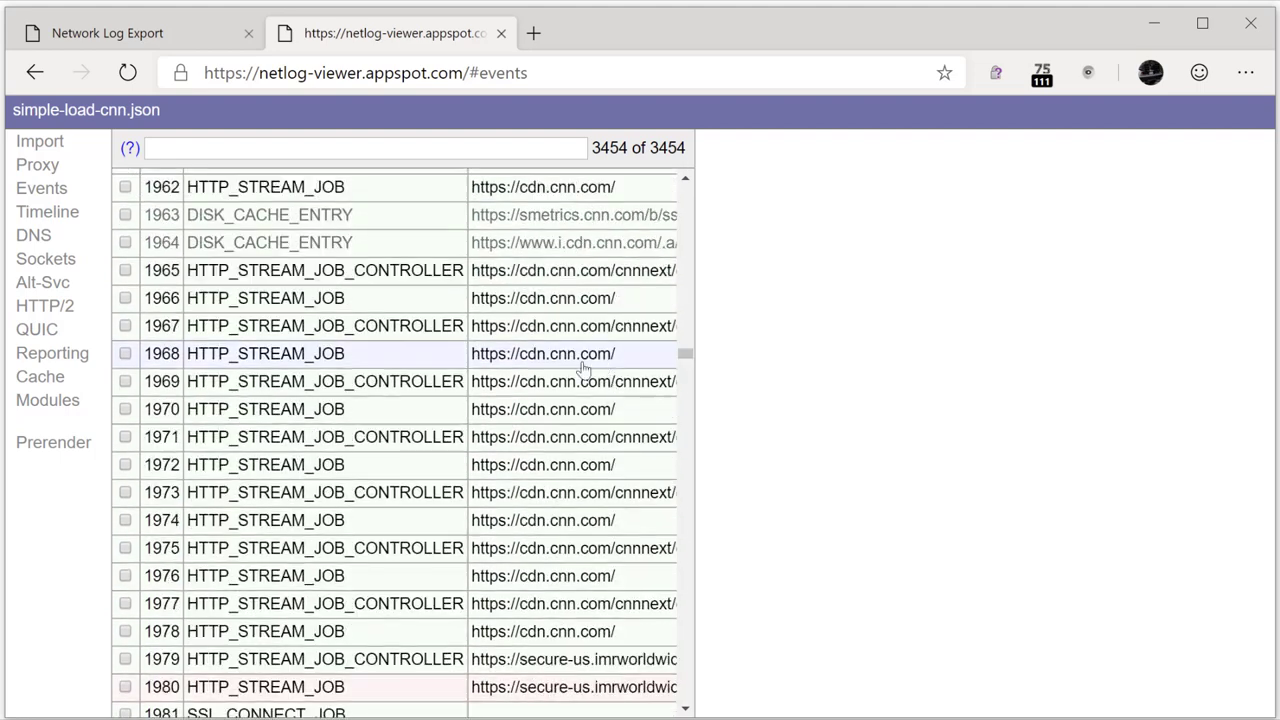
pyautogui.click(401, 358)
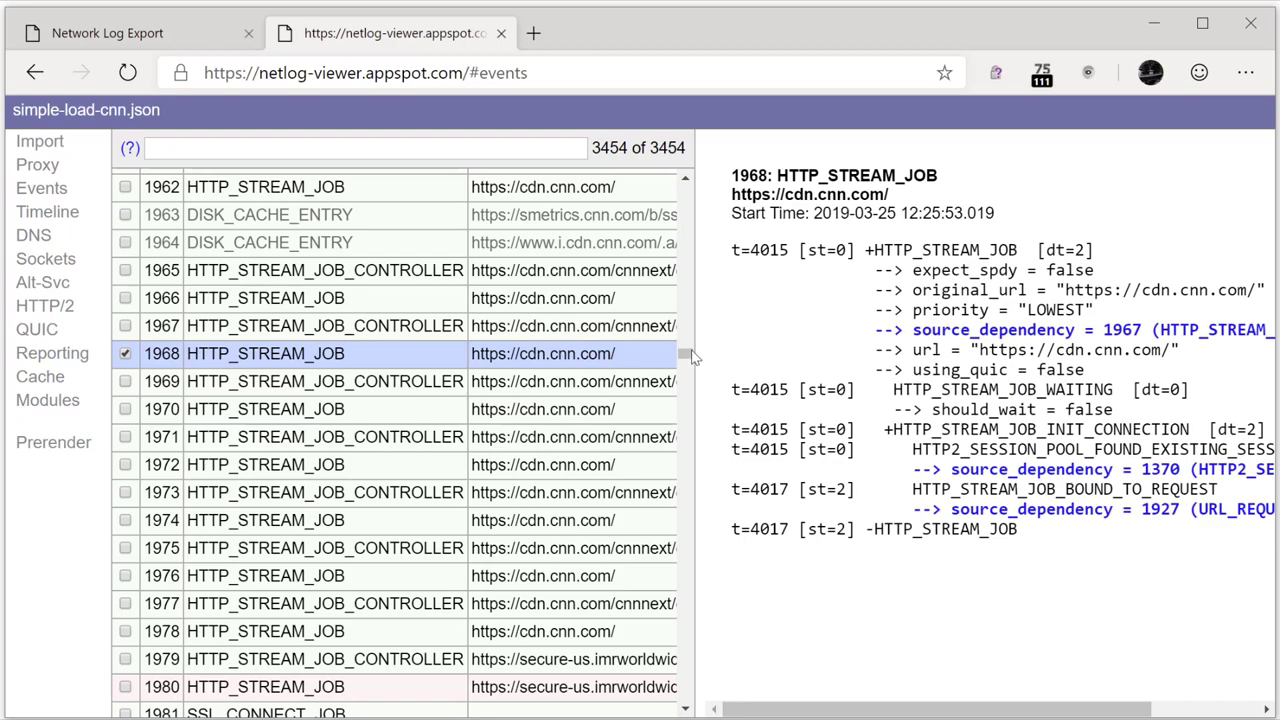
# - Examine events 2267 and 2268 and URL_REQUEST 2271, reading its details down to the bytes value near the end
pyautogui.moveTo(683, 360); pyautogui.dragTo(673, 404)
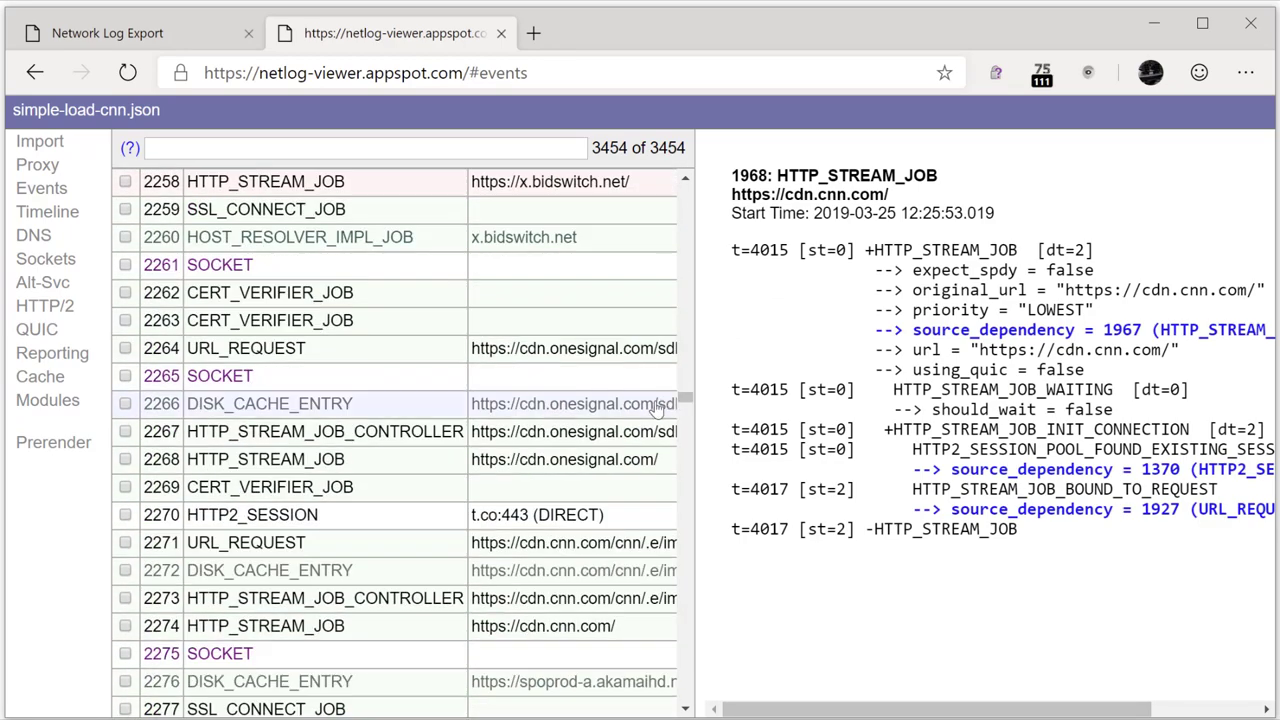
pyautogui.click(540, 437)
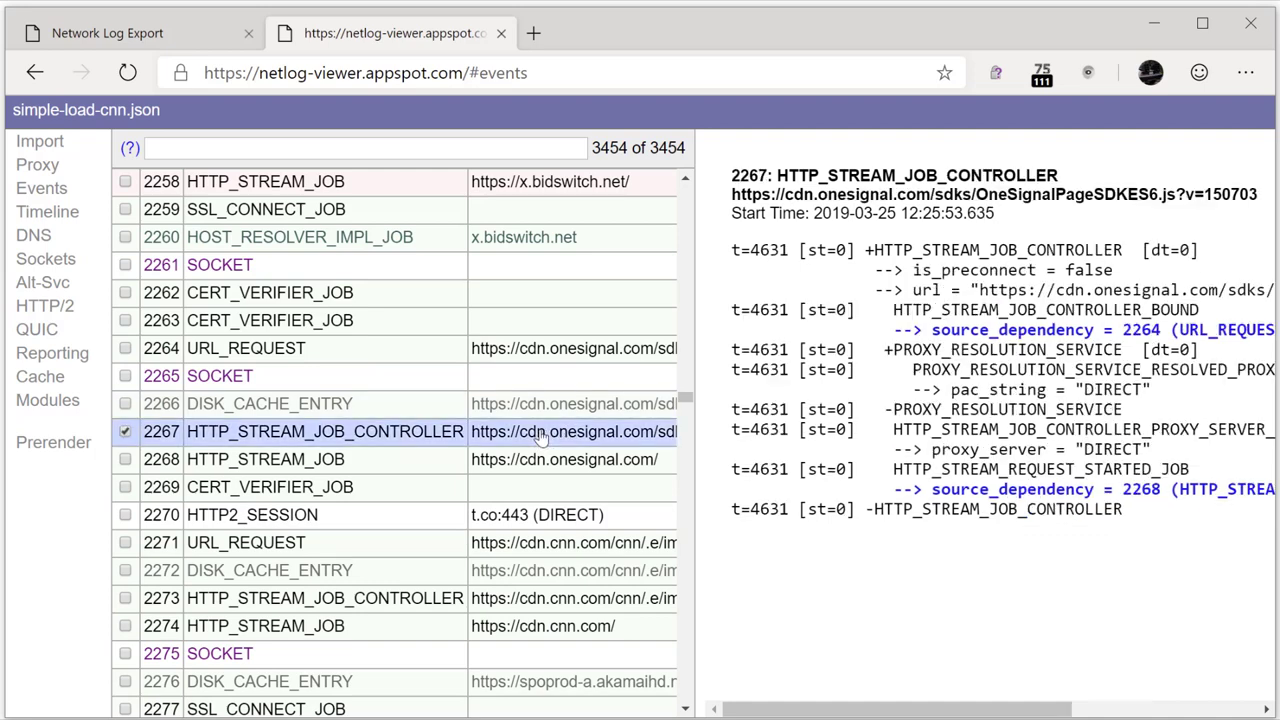
pyautogui.click(583, 460)
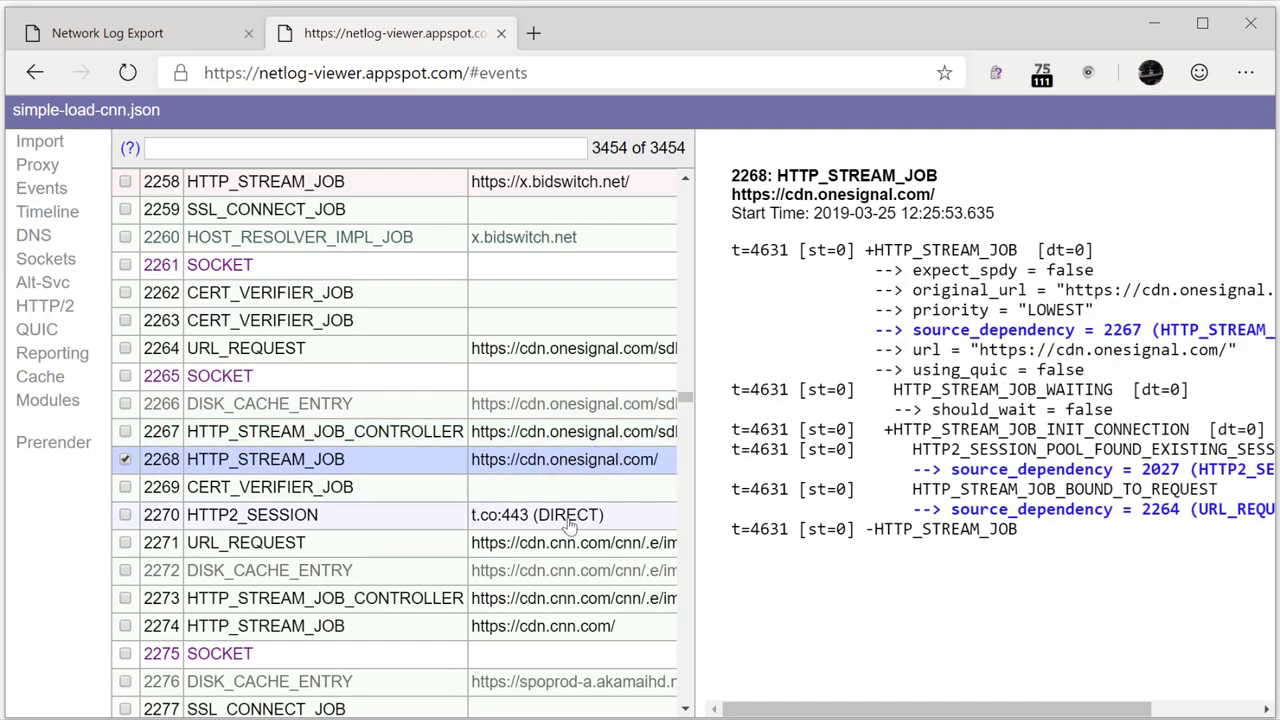
pyautogui.click(549, 545)
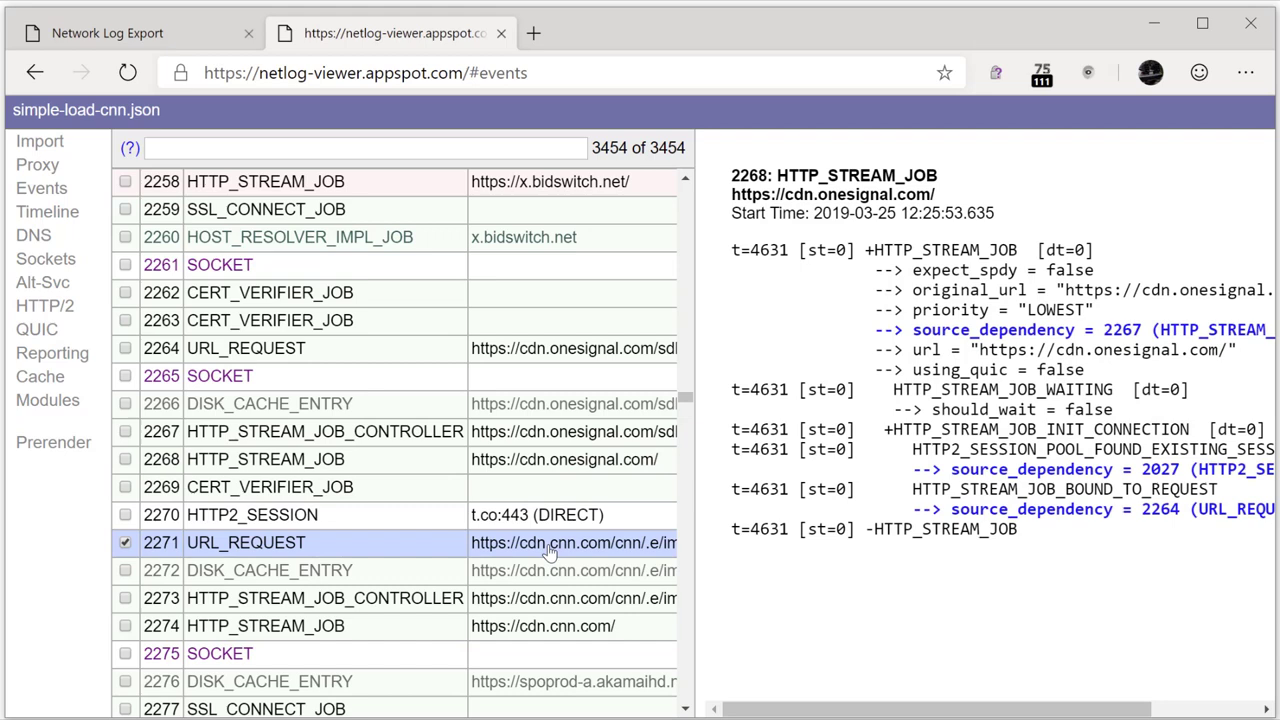
pyautogui.scroll(-5, 886, 429)
pyautogui.scroll(-4, 884, 431)
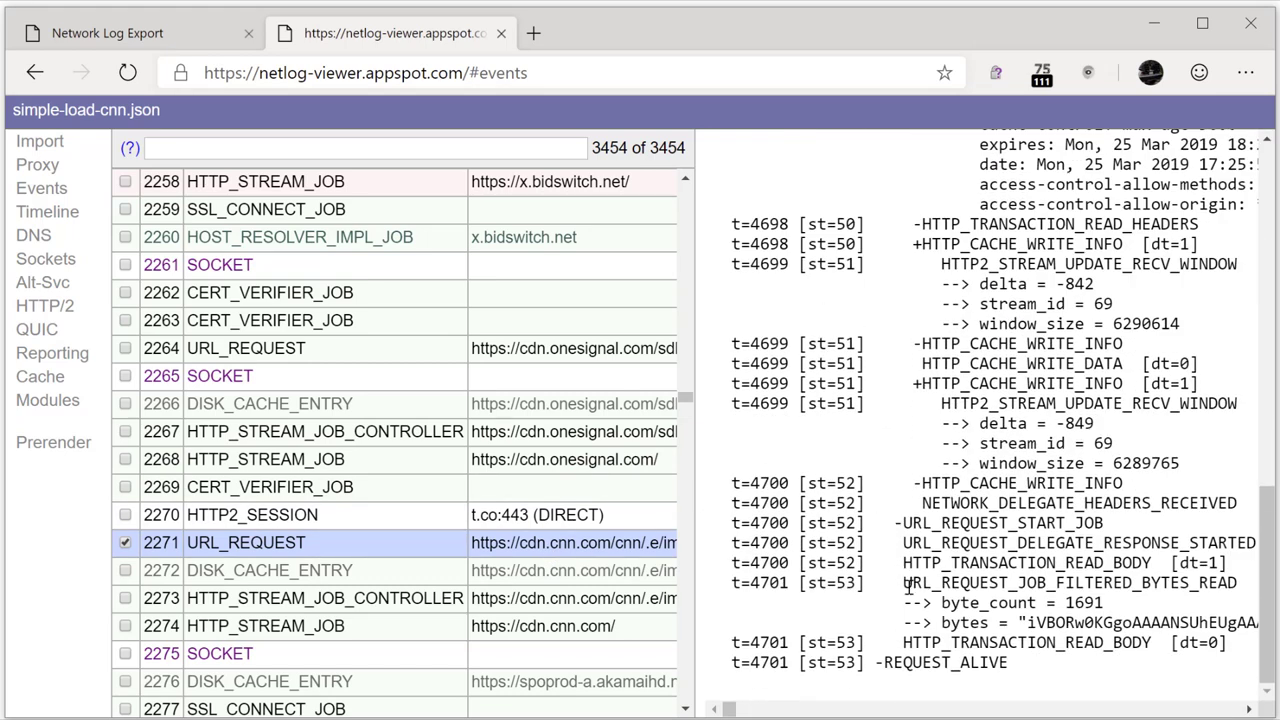
pyautogui.moveTo(1066, 623); pyautogui.dragTo(1190, 623)
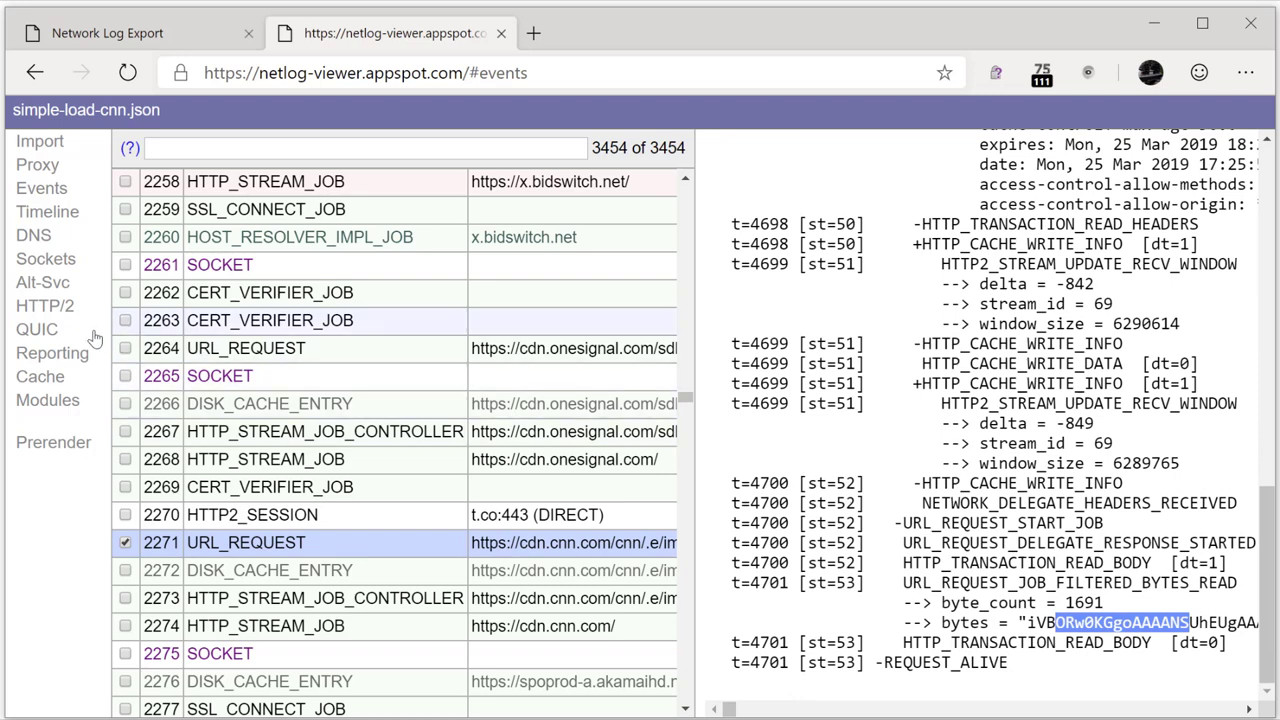
# - Review the log's Timeline, Cache, HTTP/2 and Proxy pages in the netlog viewer
pyautogui.click(48, 214)
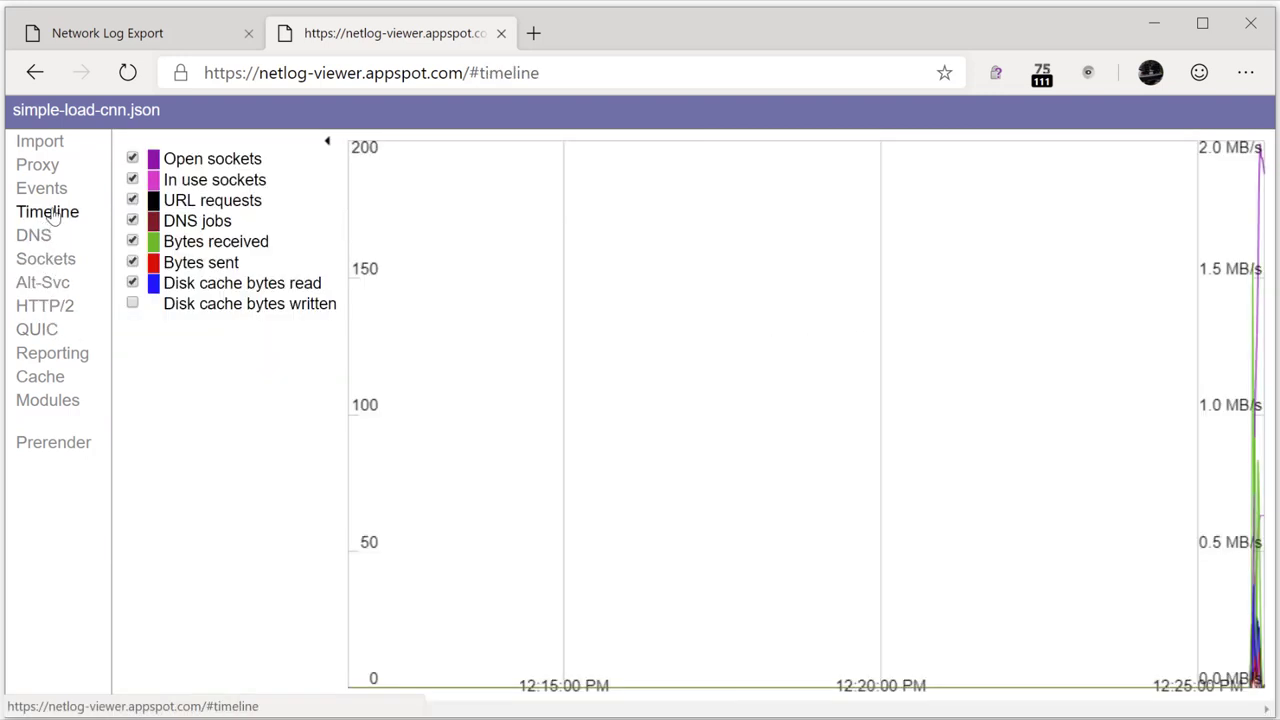
pyautogui.click(45, 384)
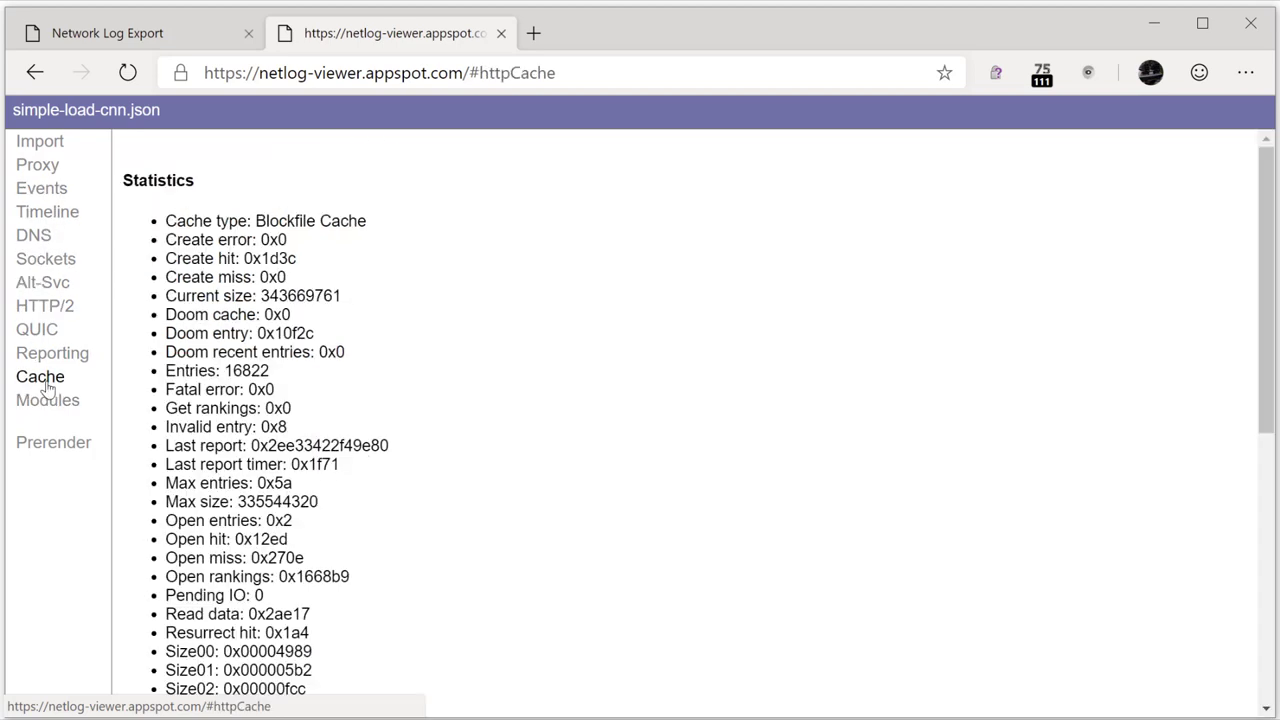
pyautogui.click(37, 307)
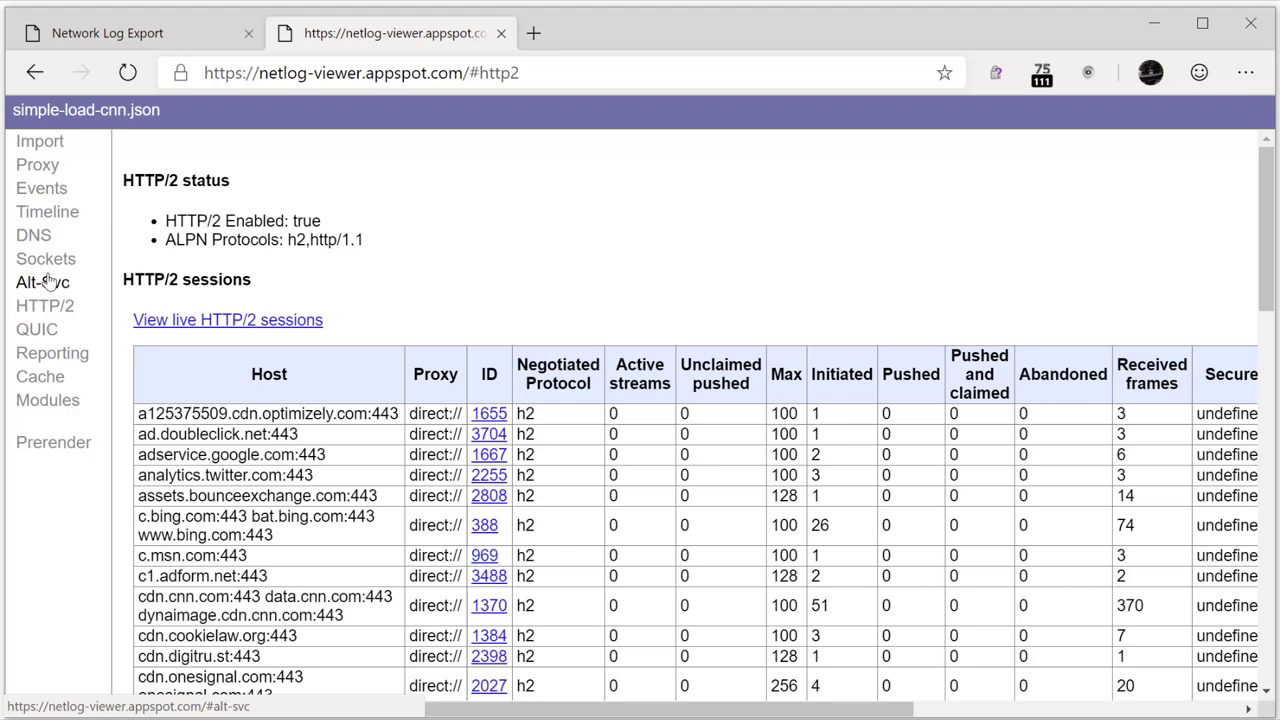
pyautogui.click(40, 166)
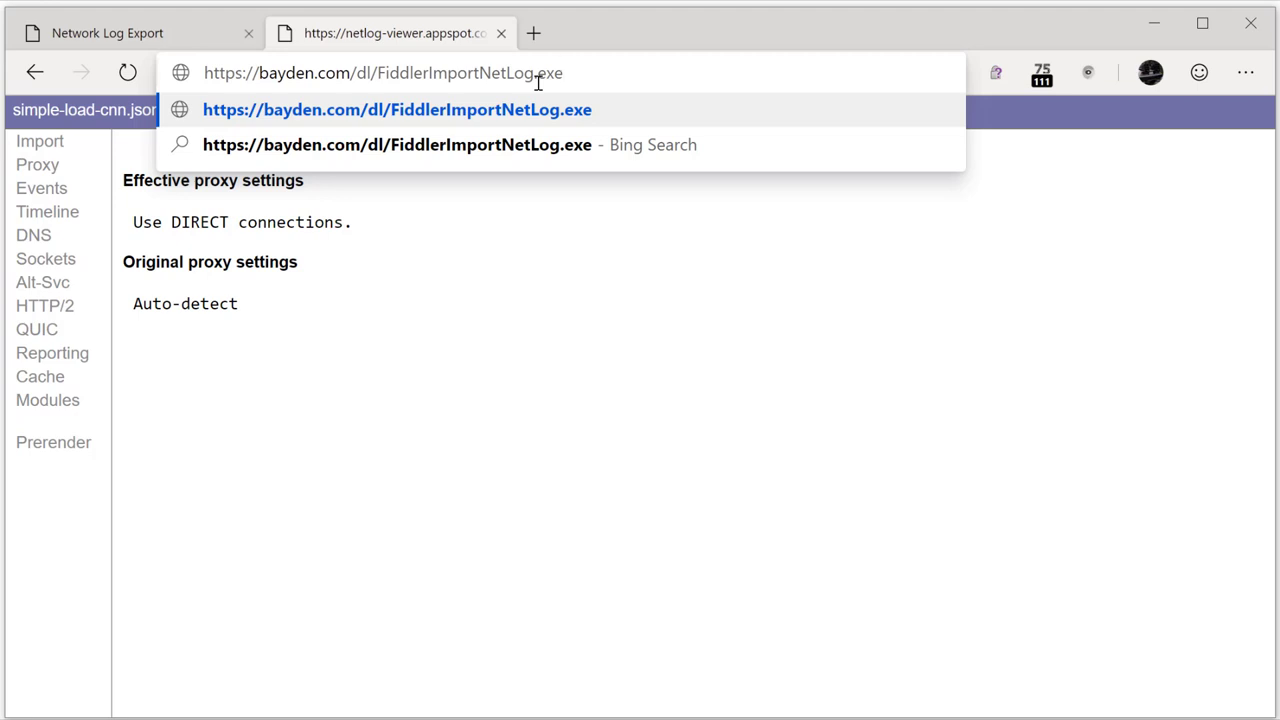
pyautogui.press('Return')
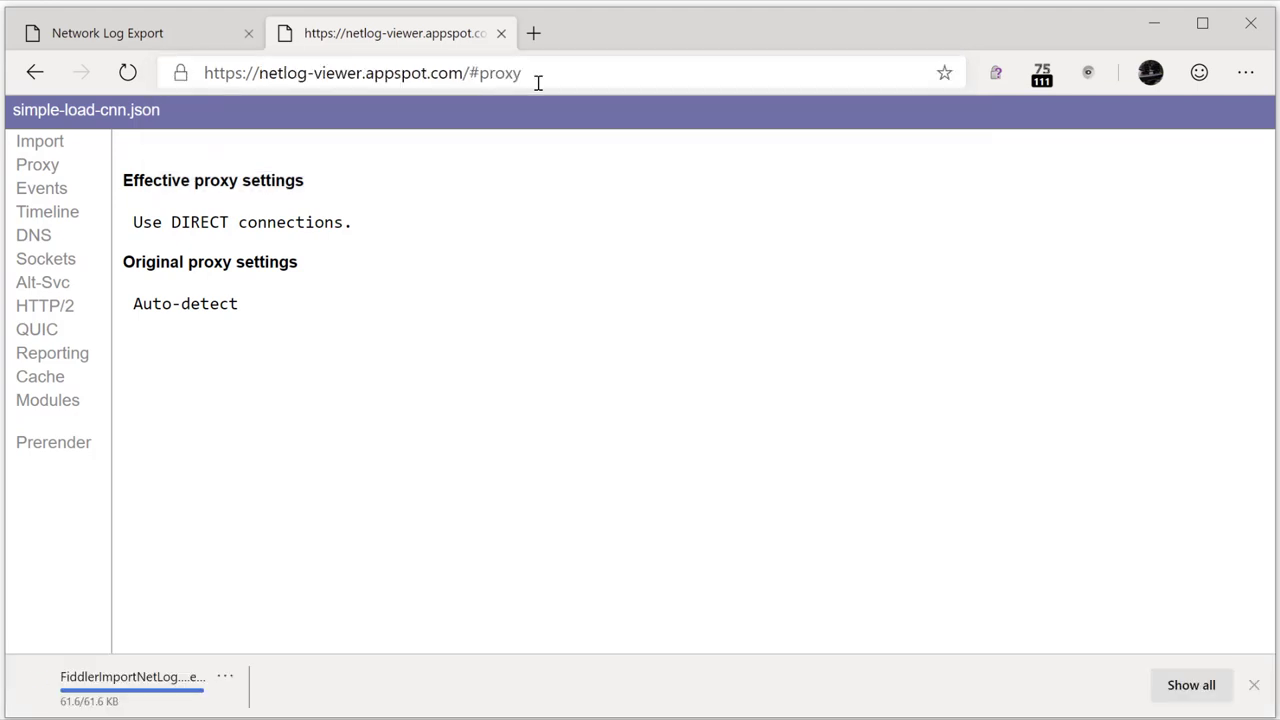
pyautogui.click(111, 686)
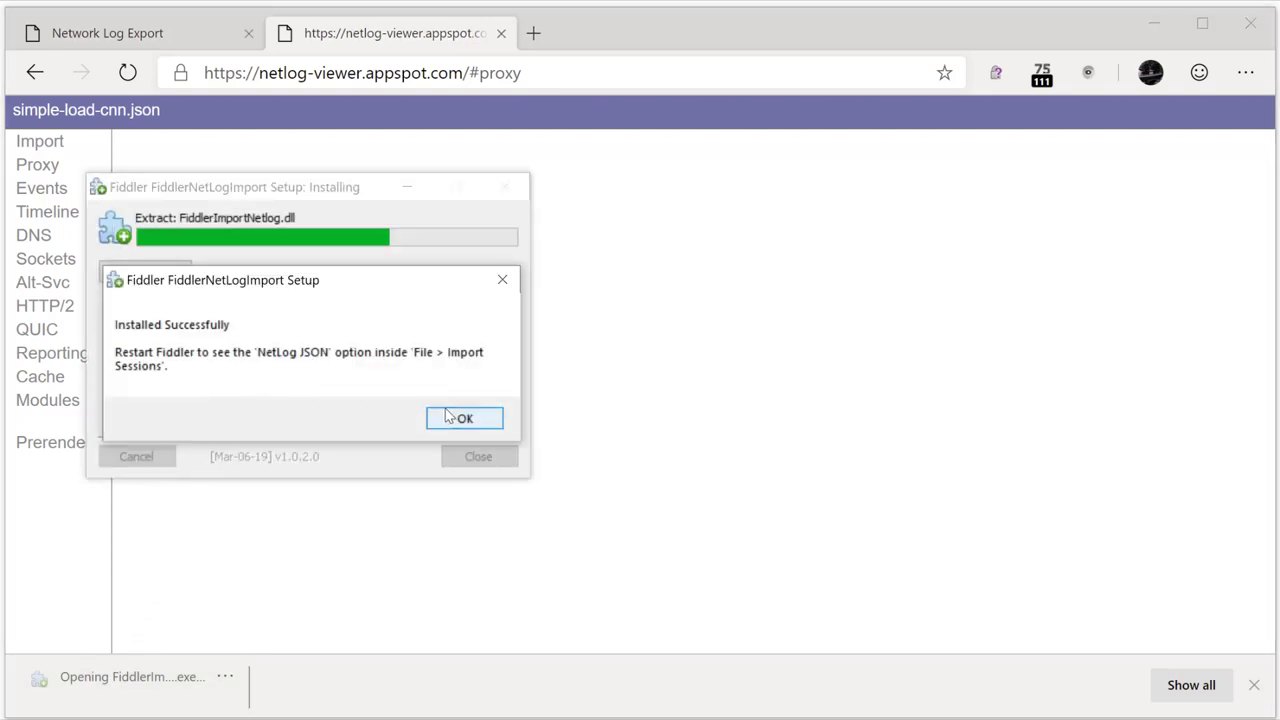
pyautogui.click(457, 417)
pyautogui.click(462, 456)
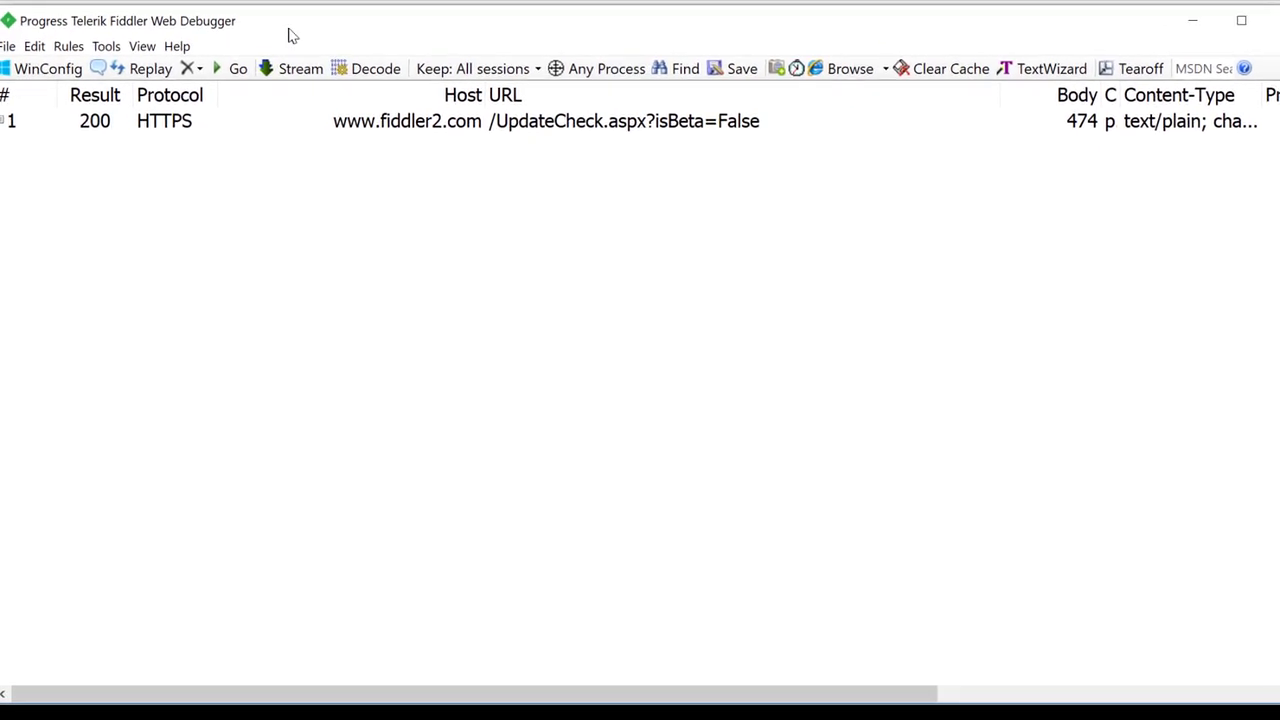
# - In Fiddler, import the sessions from simple-load-cnn.json in the Downloads folder using the NetLog JSON format
pyautogui.click(7, 48)
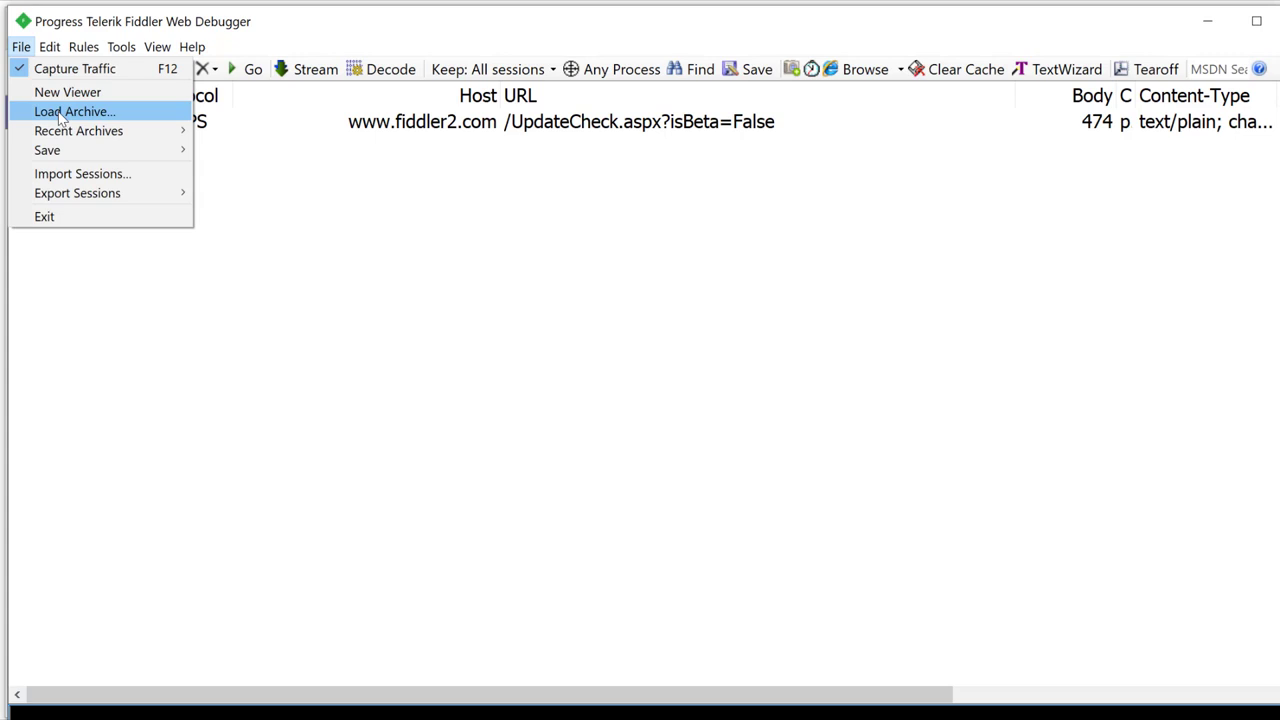
pyautogui.click(80, 173)
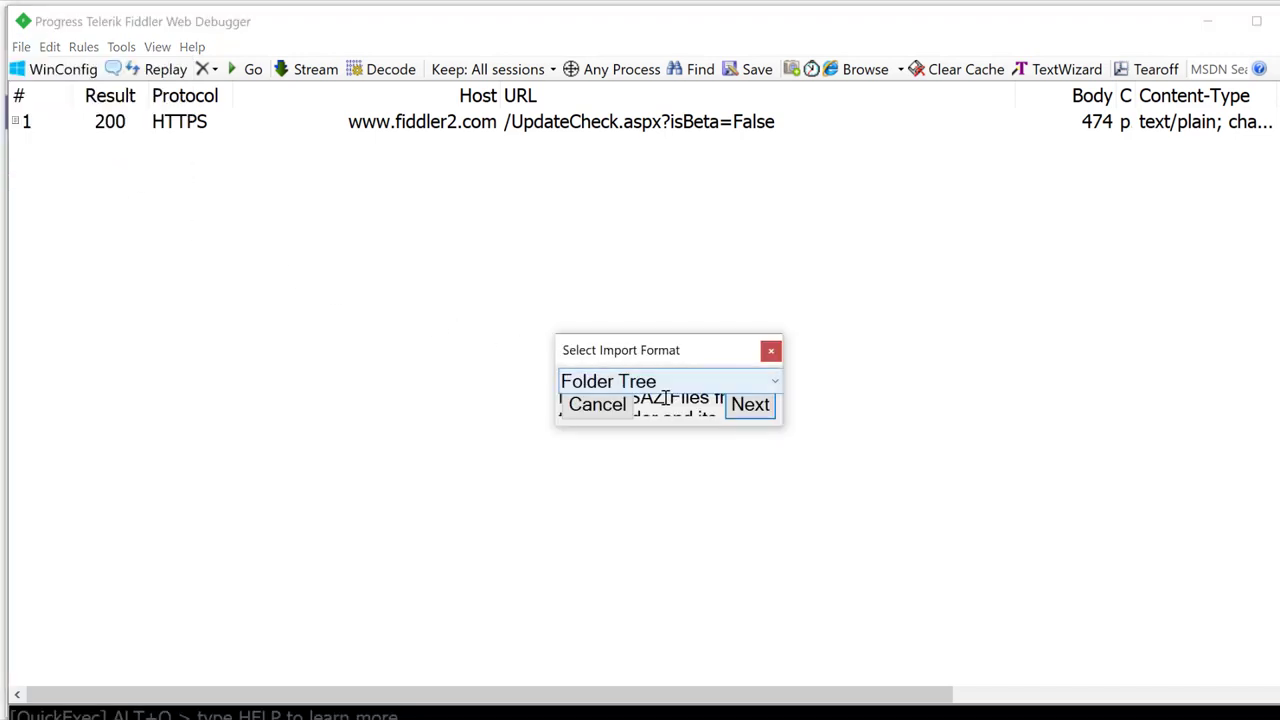
pyautogui.moveTo(781, 426); pyautogui.dragTo(1031, 526)
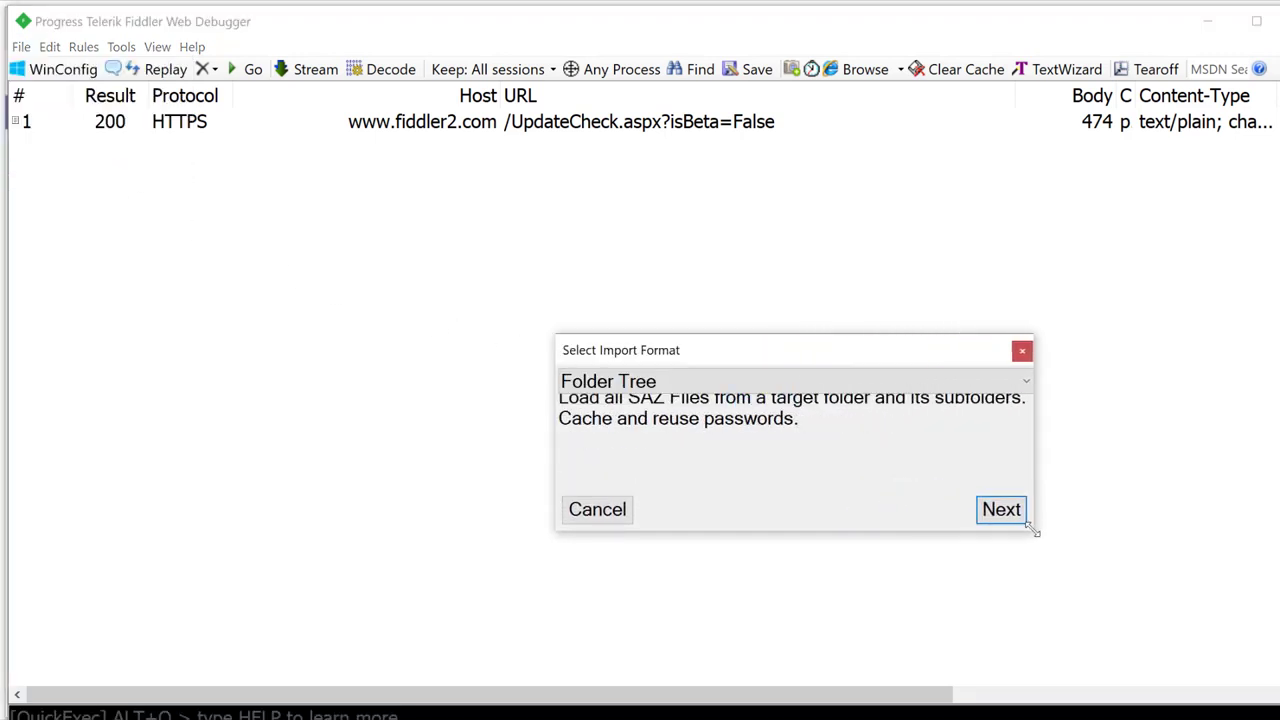
pyautogui.click(960, 388)
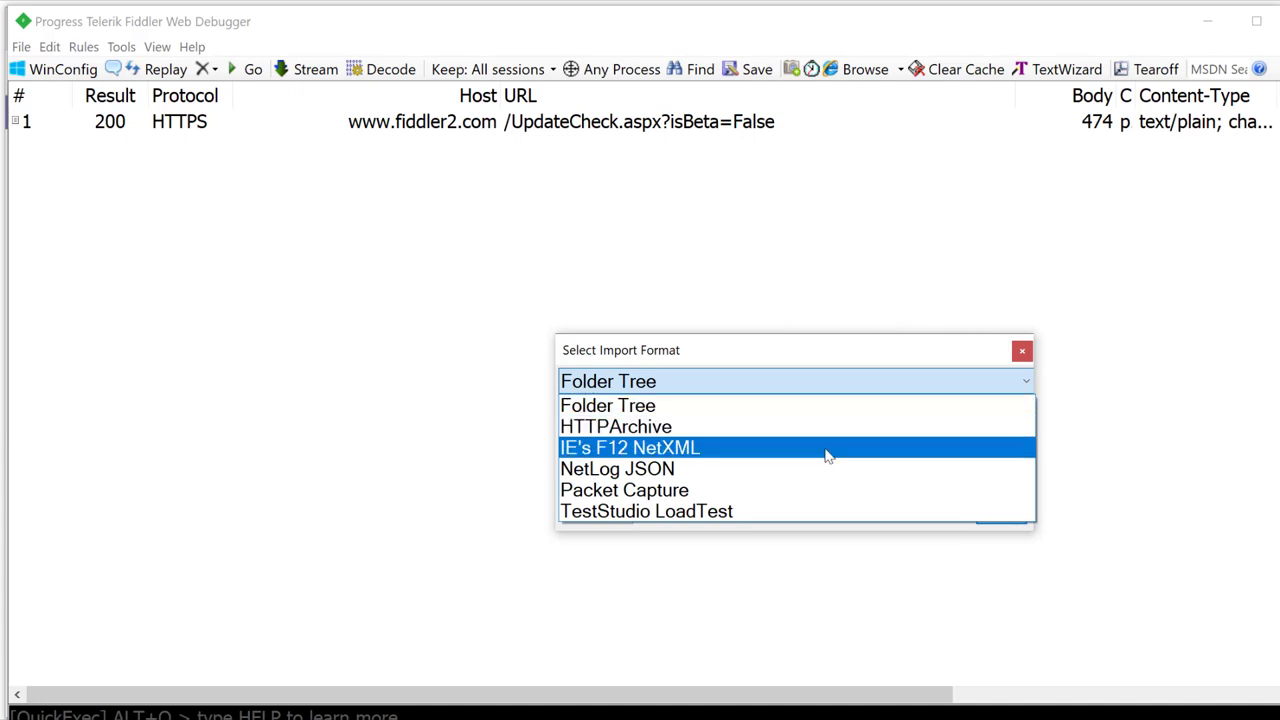
pyautogui.click(771, 482)
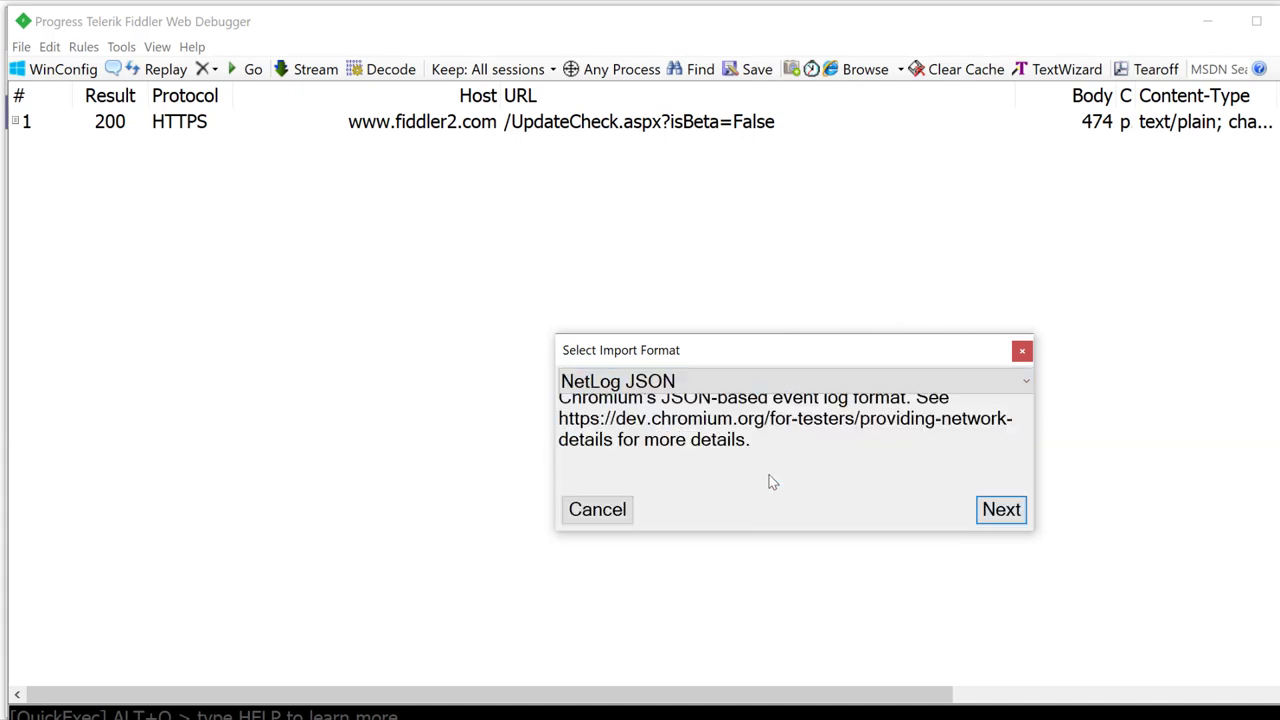
pyautogui.click(1005, 512)
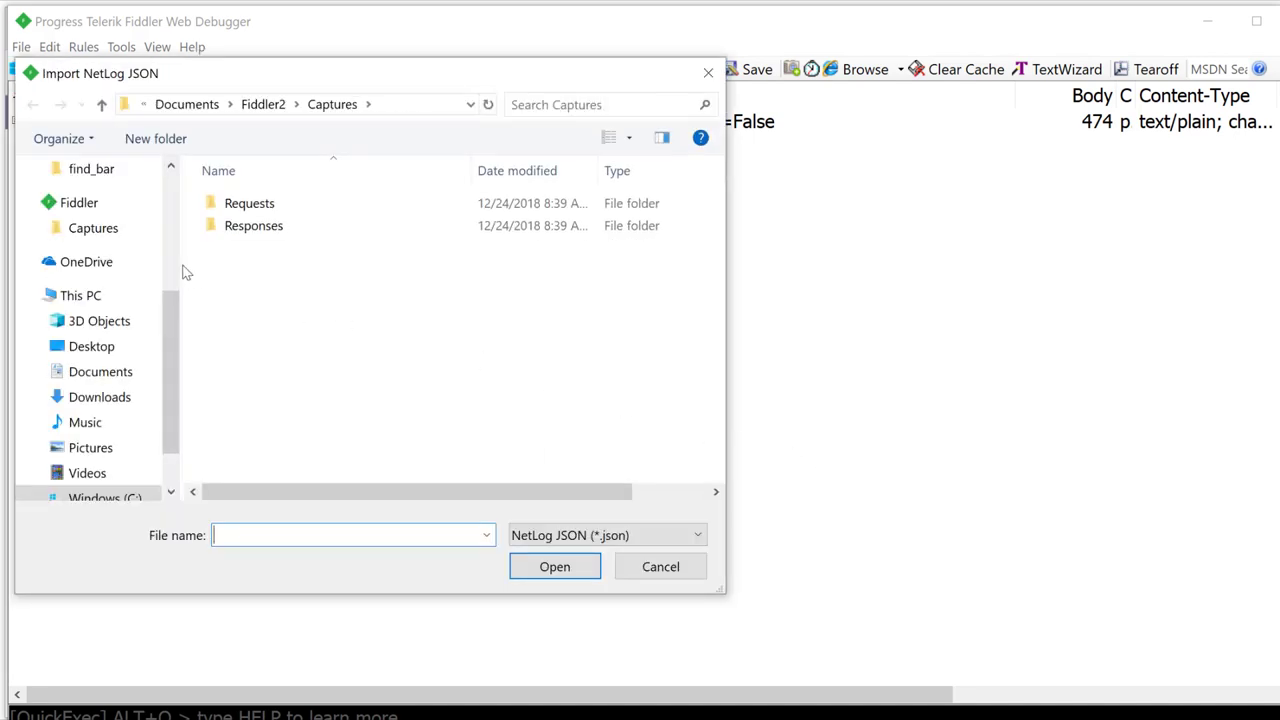
pyautogui.scroll(3, 155, 245)
pyautogui.click(140, 240)
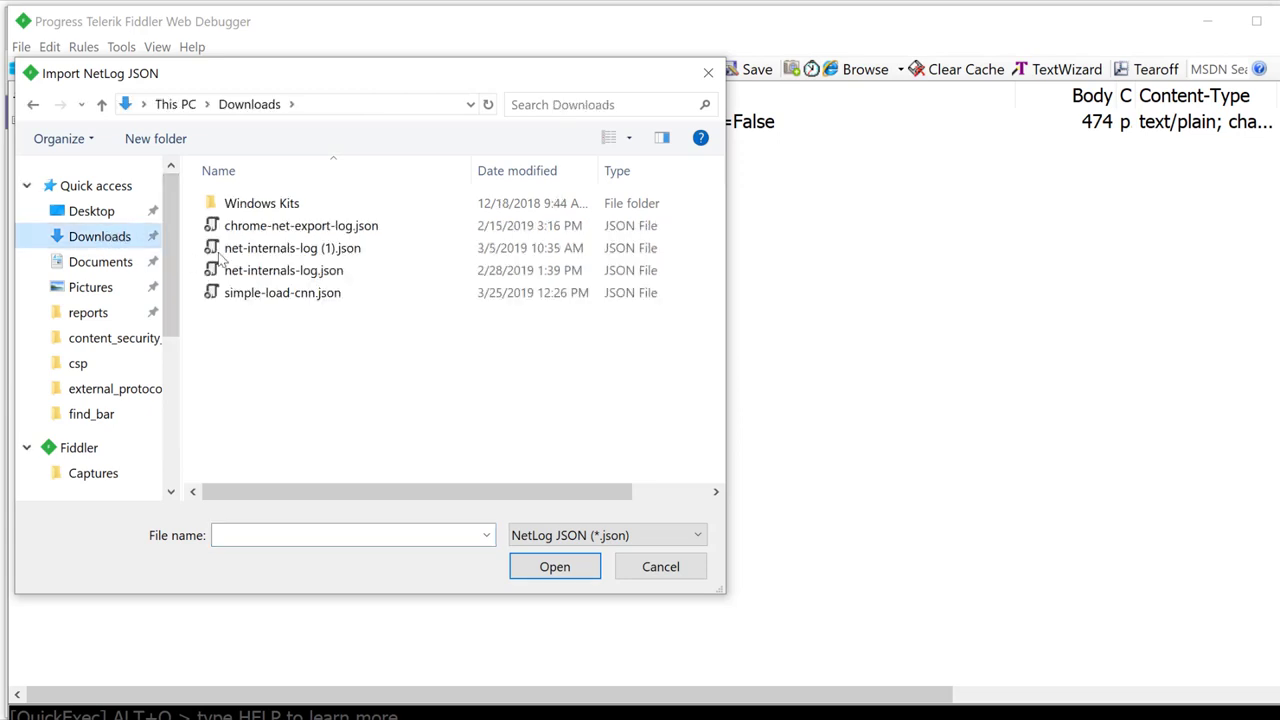
pyautogui.doubleClick(300, 294)
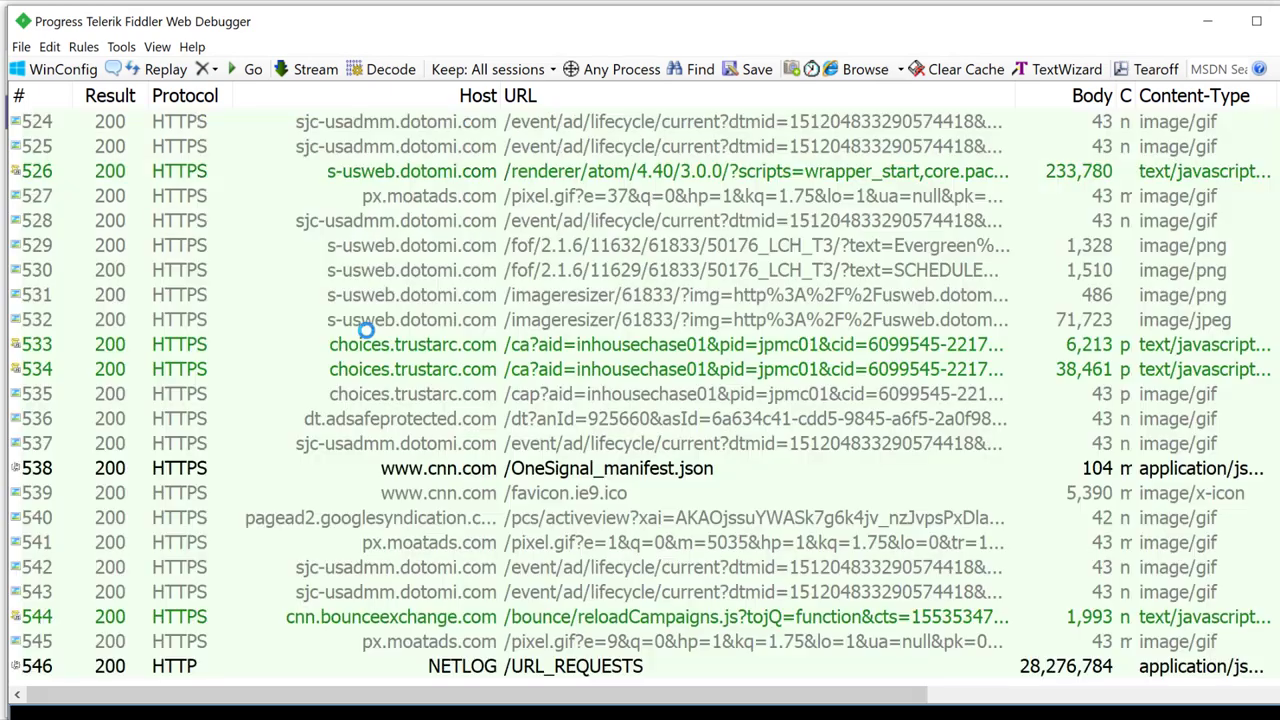
# - Browse the imported sessions from the end of the list back to the earliest requests, narrowing the Fiddler window slightly
pyautogui.scroll(3, 465, 395)
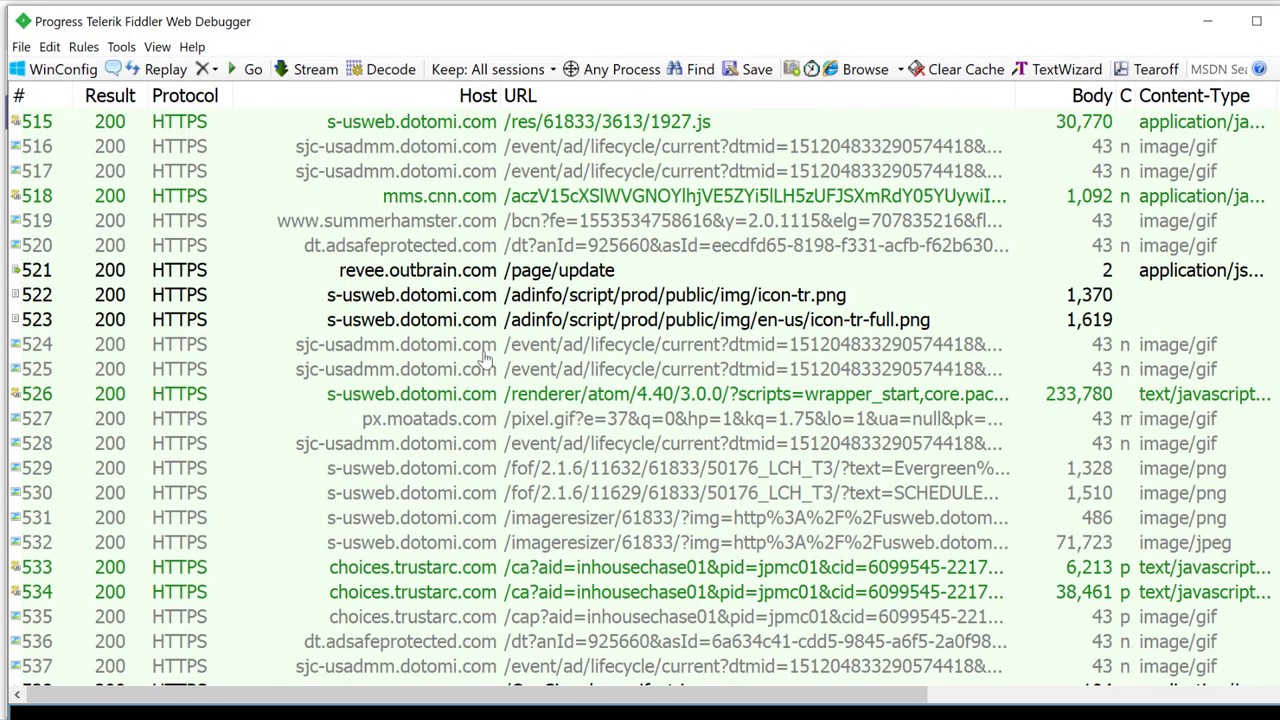
pyautogui.click(1000, 703)
pyautogui.hscroll(-3, 449, 664)
pyautogui.scroll(7, 755, 410)
pyautogui.scroll(20, 755, 405)
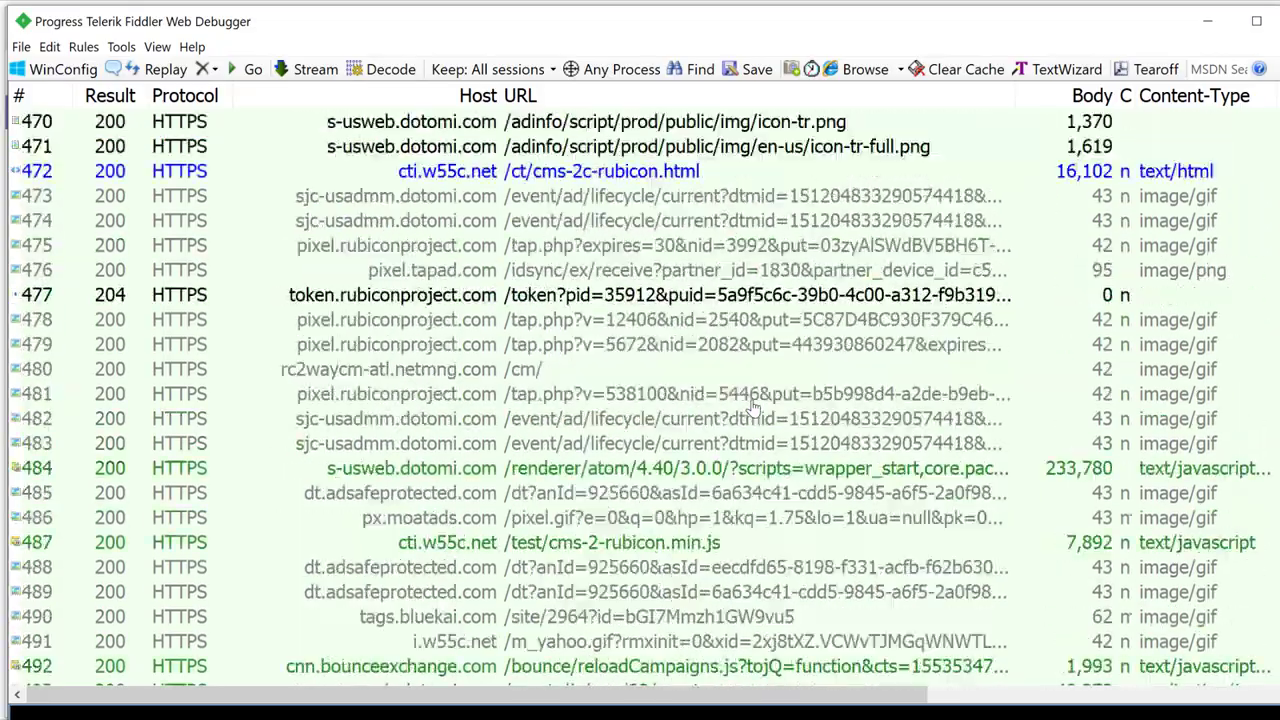
pyautogui.scroll(20, 755, 405)
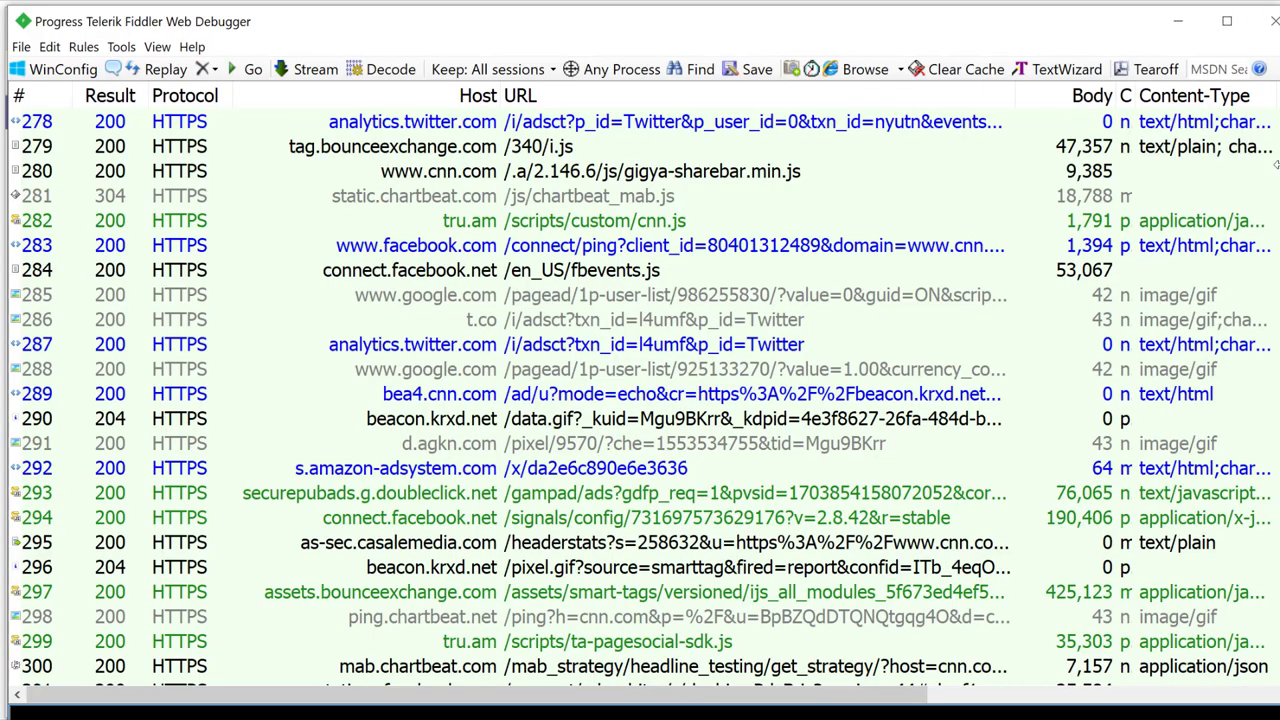
pyautogui.moveTo(1276, 170); pyautogui.dragTo(1260, 164)
pyautogui.scroll(14, 980, 276)
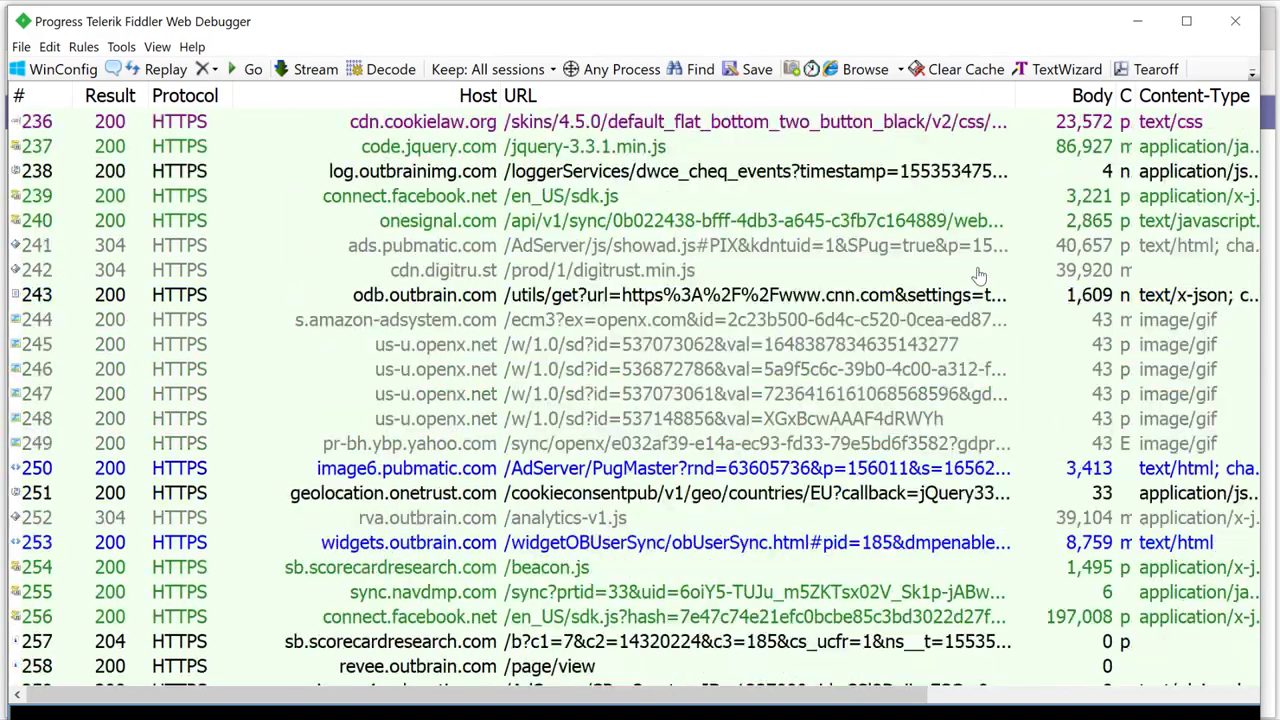
pyautogui.scroll(20, 980, 276)
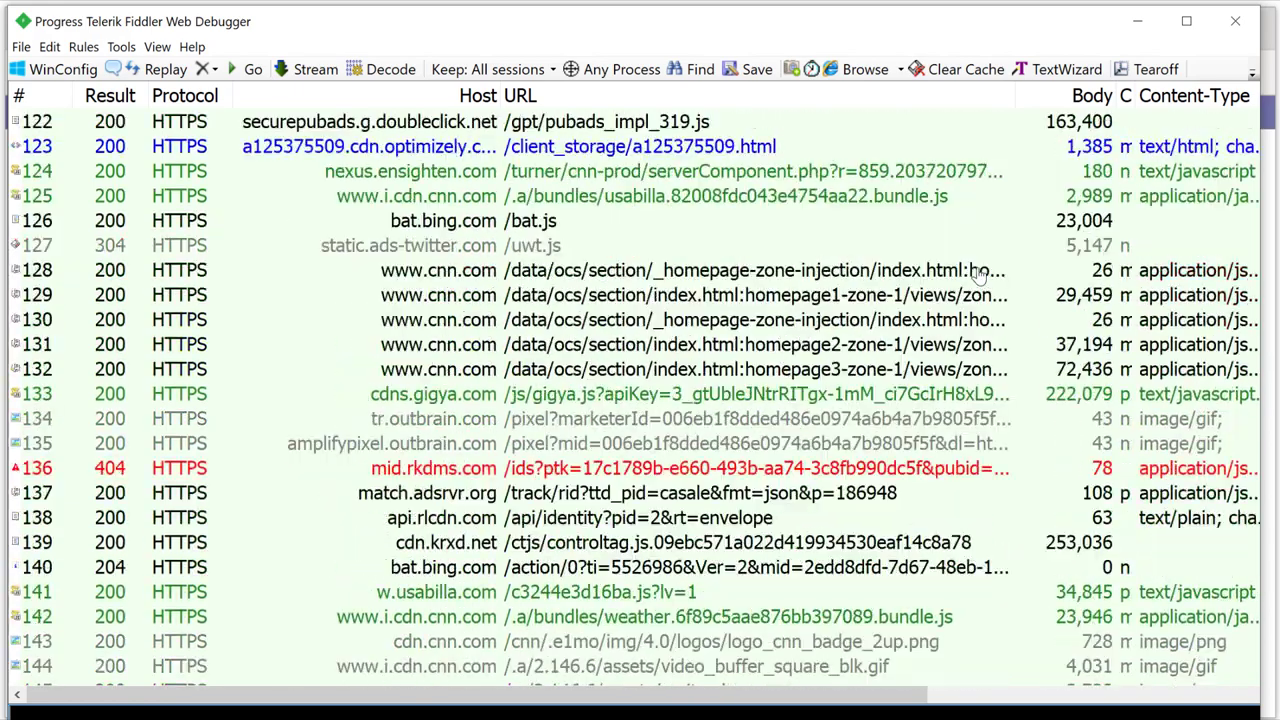
pyautogui.scroll(20, 980, 276)
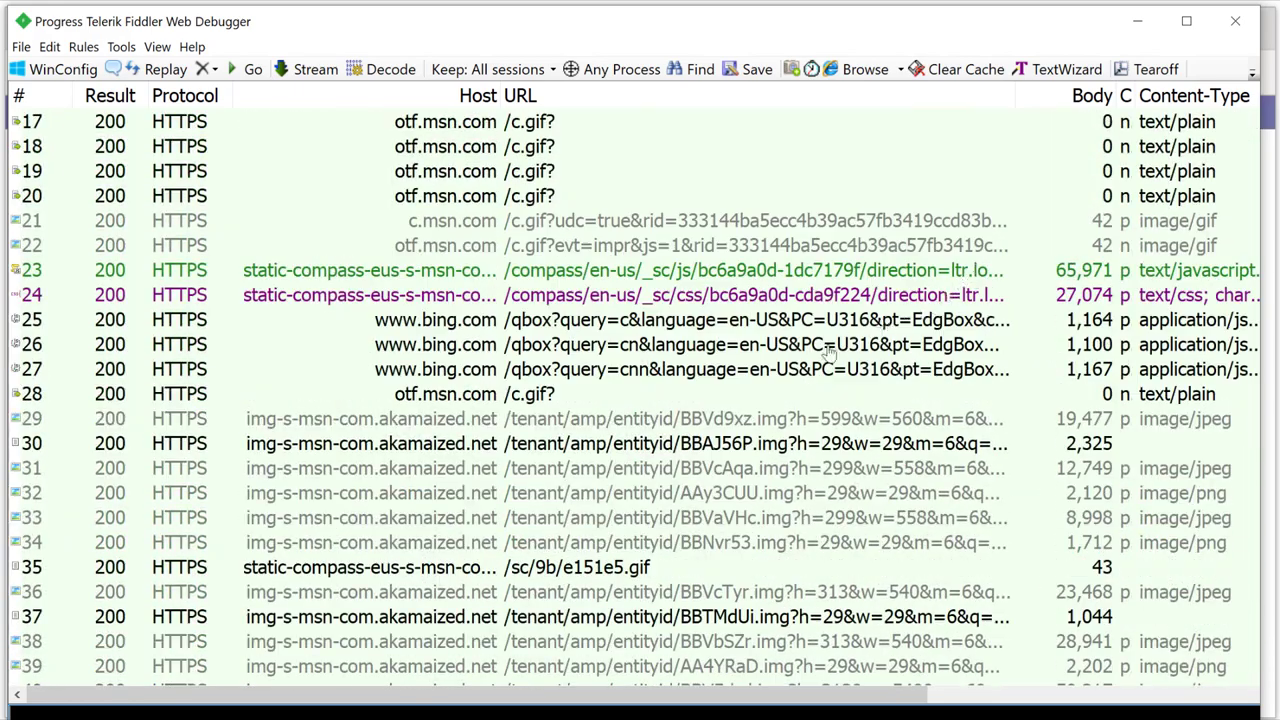
# - Show the inspectors beside a widened session list and inspect the image requests in sessions 31 and 33
pyautogui.click(551, 478)
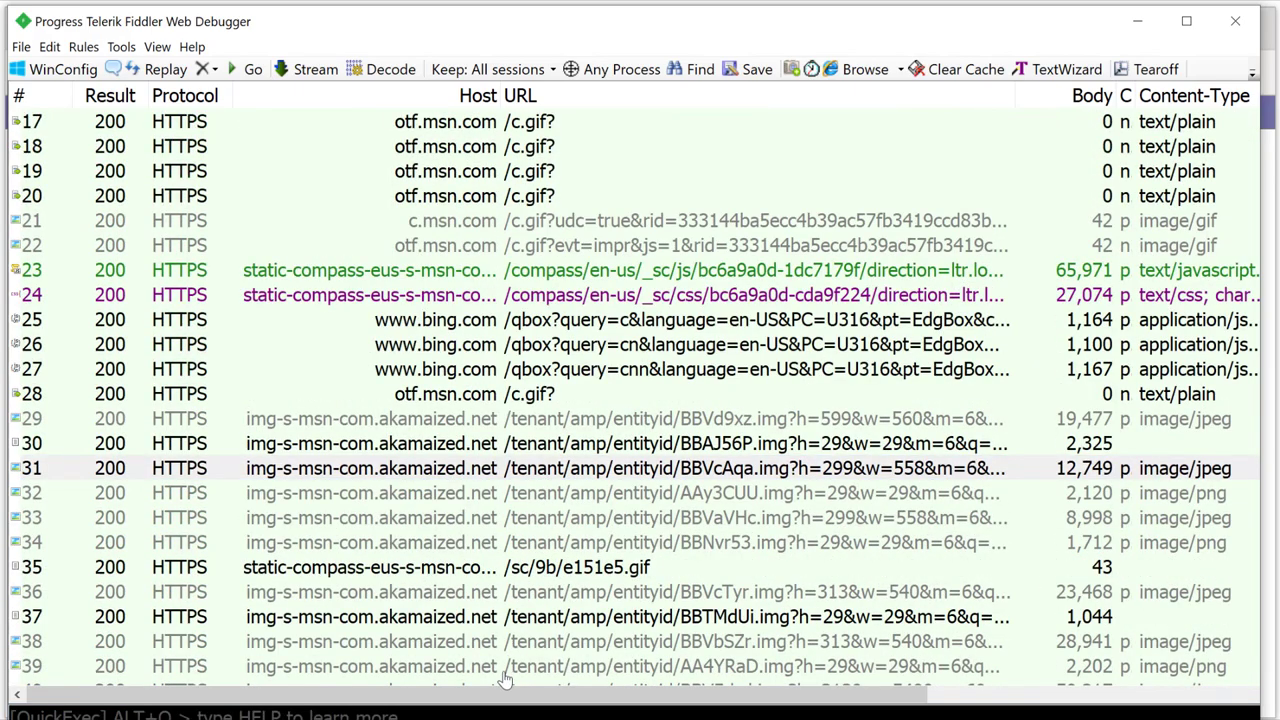
pyautogui.moveTo(505, 692); pyautogui.dragTo(267, 652)
pyautogui.press('F6')
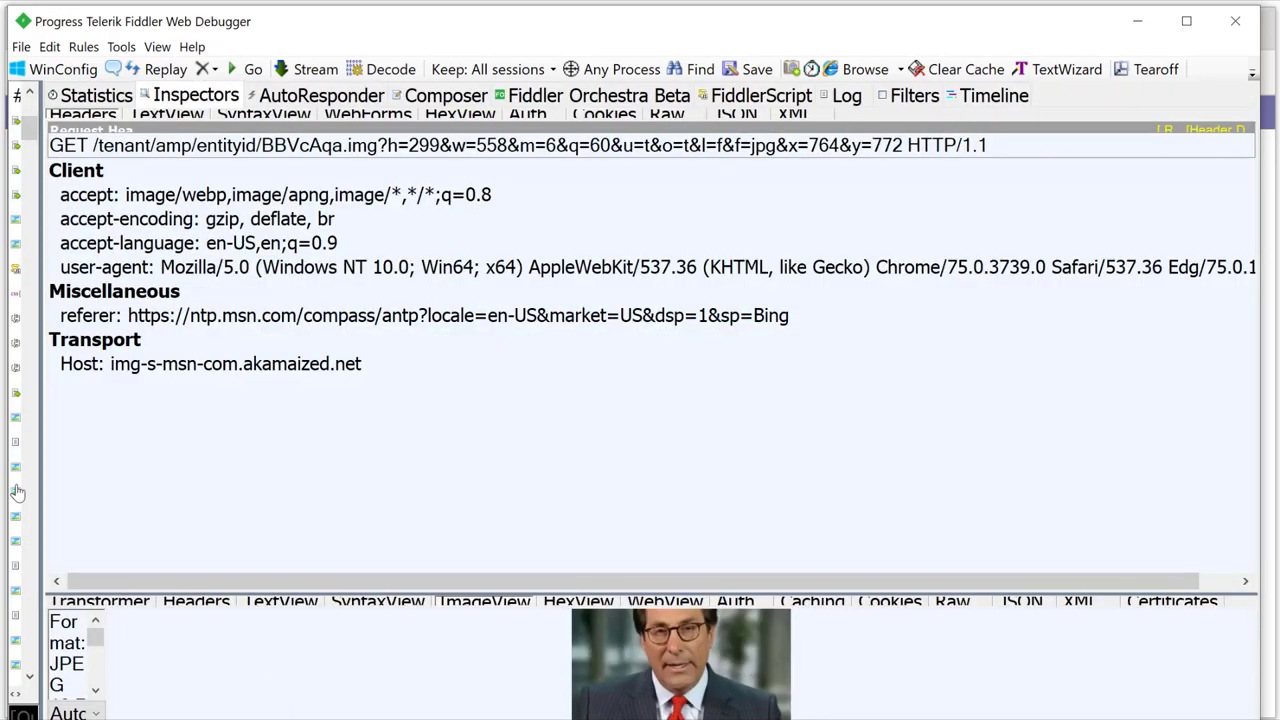
pyautogui.moveTo(320, 455); pyautogui.dragTo(366, 458)
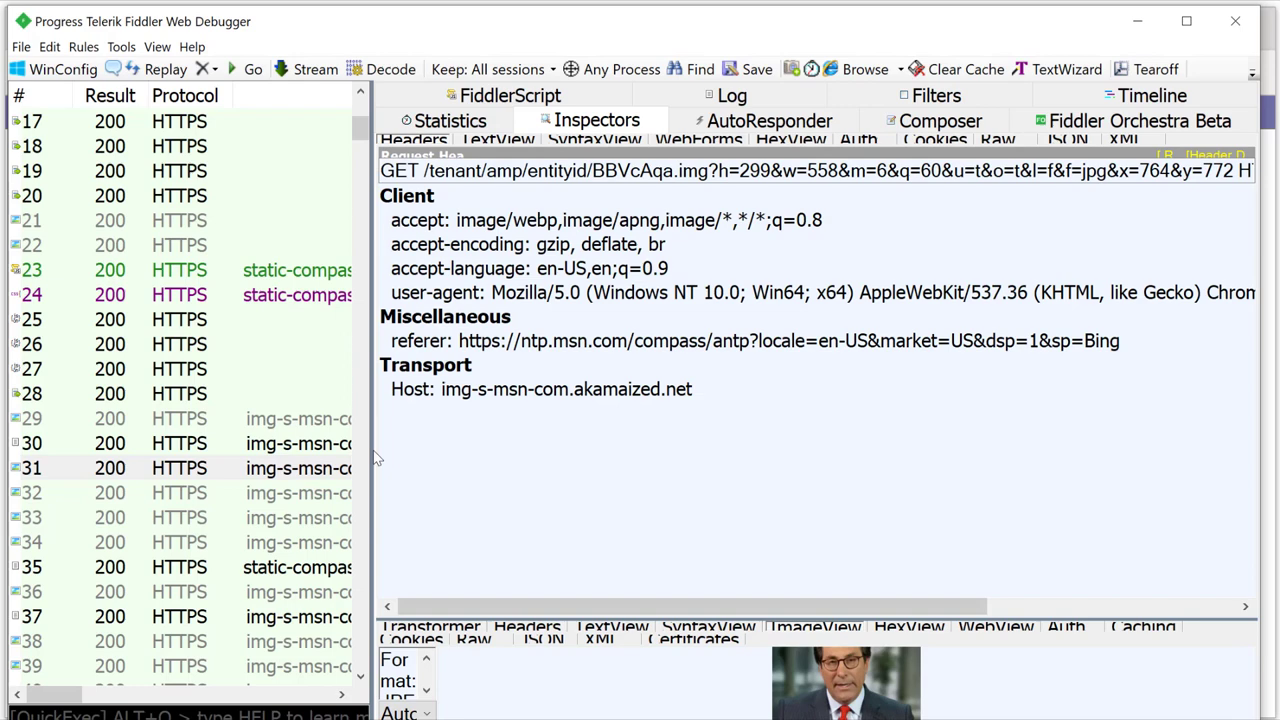
pyautogui.click(278, 542)
pyautogui.click(278, 517)
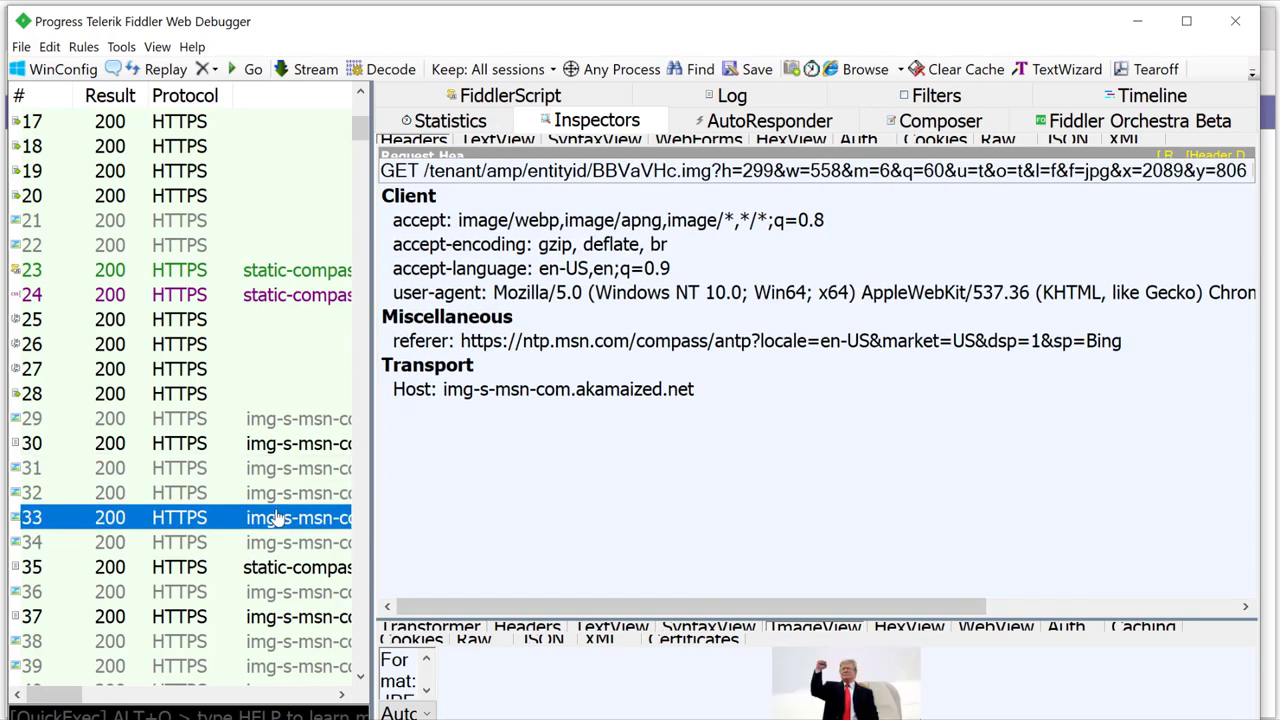
# - Find the NETLOG /CAPTURE_INFO session in the list and view its response as text
pyautogui.scroll(5, 278, 514)
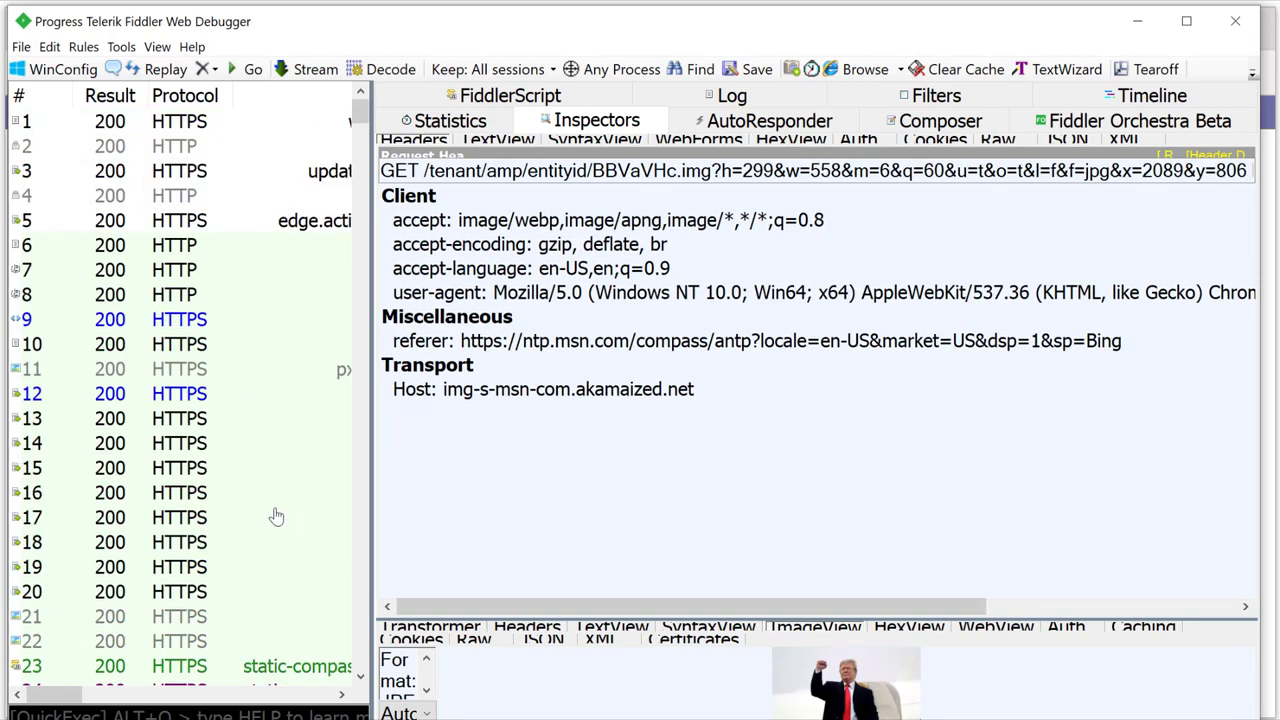
pyautogui.moveTo(58, 705); pyautogui.dragTo(113, 688)
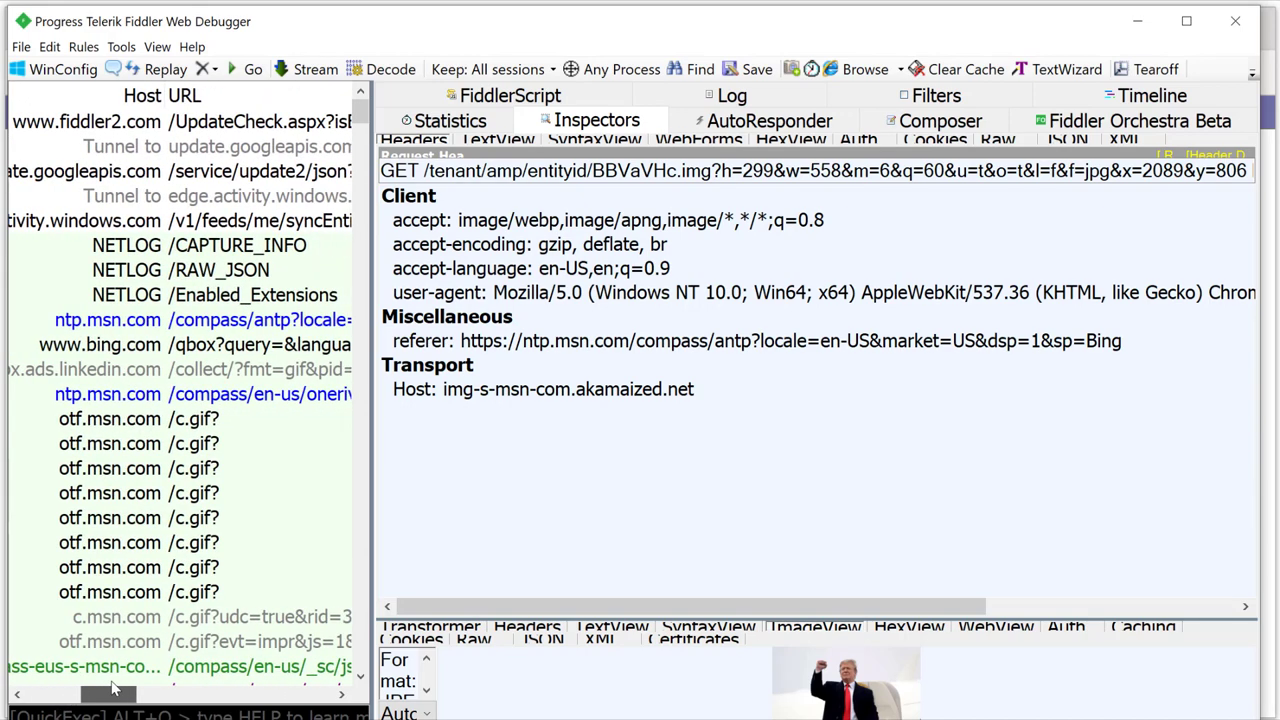
pyautogui.click(203, 253)
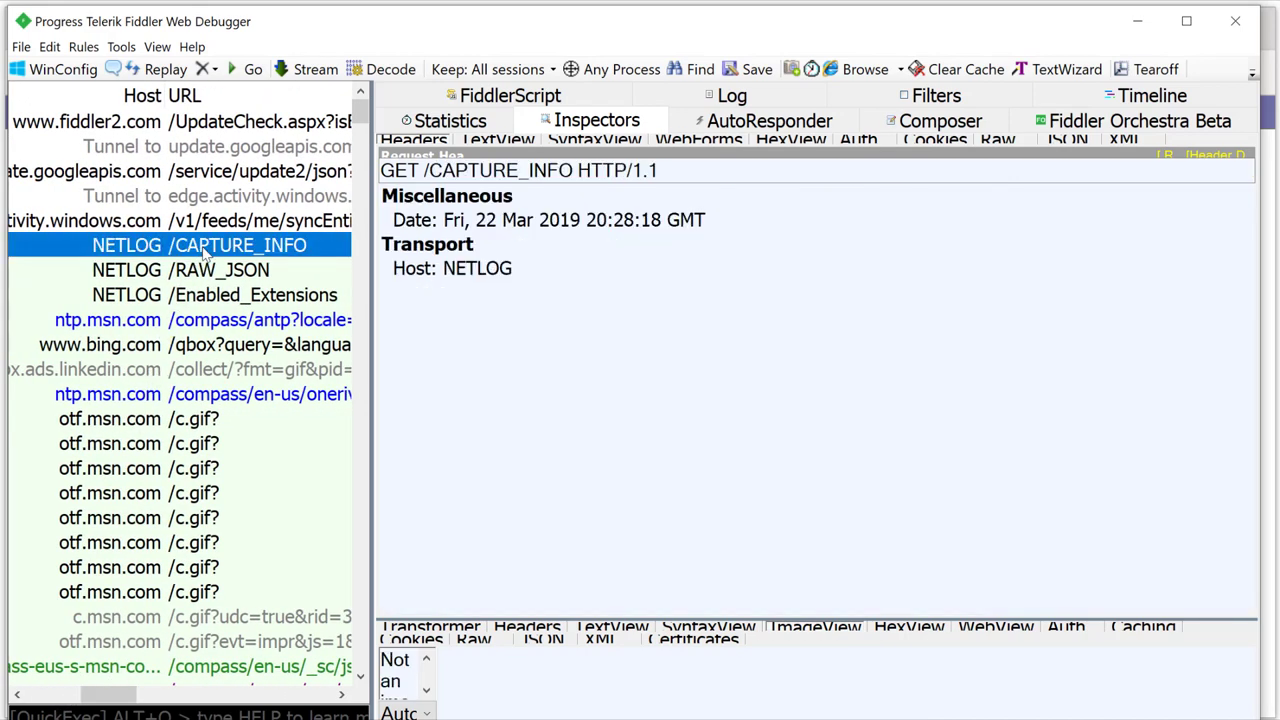
pyautogui.click(509, 622)
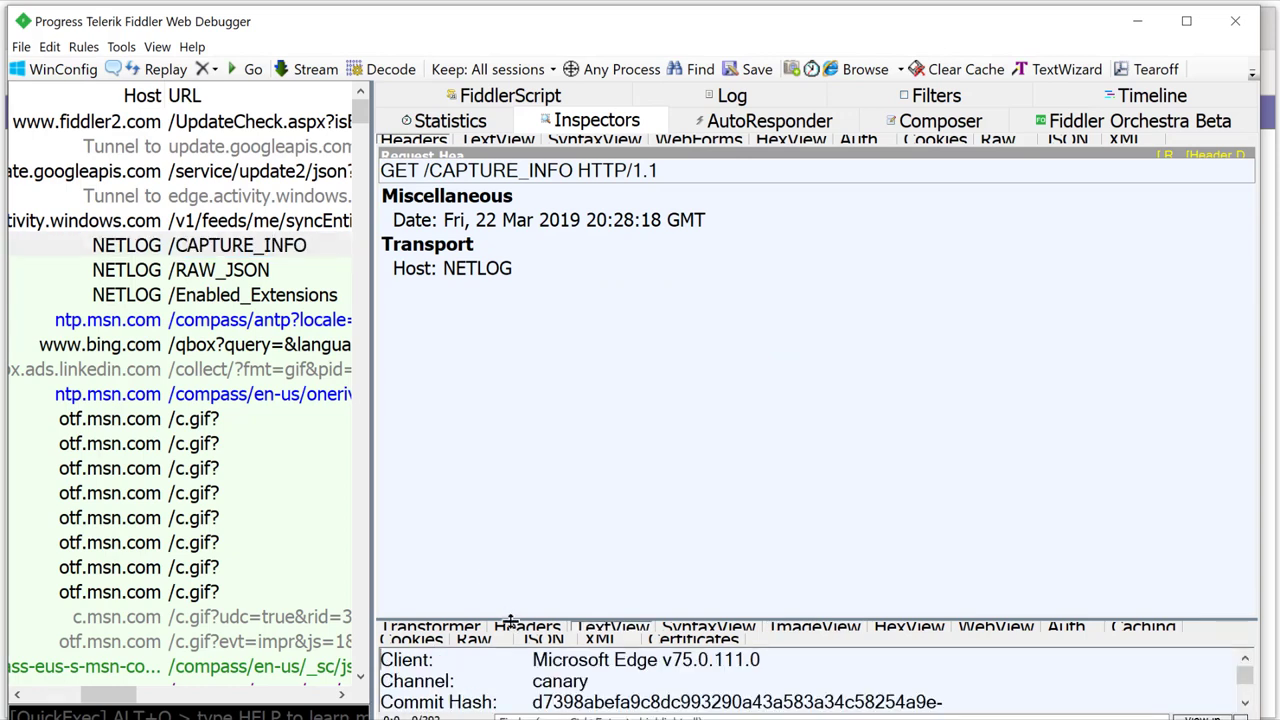
# - Enlarge the response pane and examine the client version and the CommandLine entry of the capture info by highlighting them
pyautogui.moveTo(480, 393); pyautogui.dragTo(484, 320)
pyautogui.moveTo(533, 358); pyautogui.dragTo(762, 345)
pyautogui.tripleClick(740, 484)
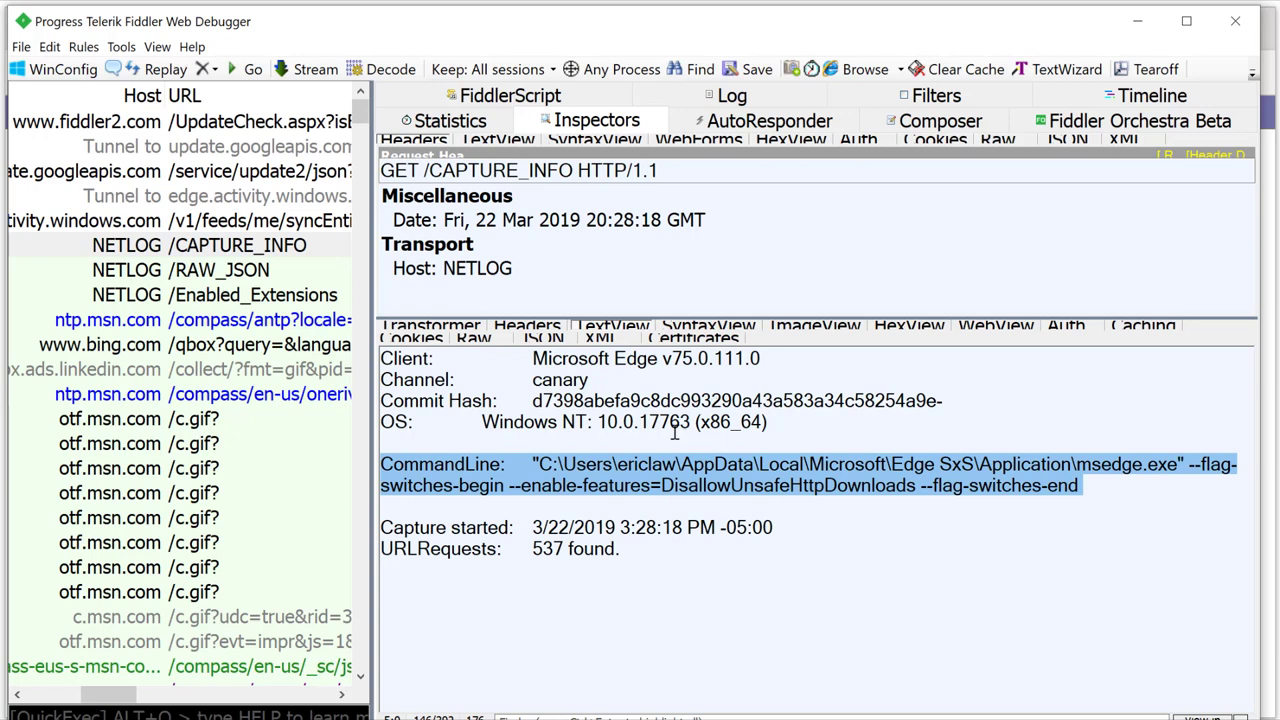
# - View the response of the NETLOG /Enabled_Extensions session as a JSON tree and read through the listed extensions
pyautogui.click(265, 293)
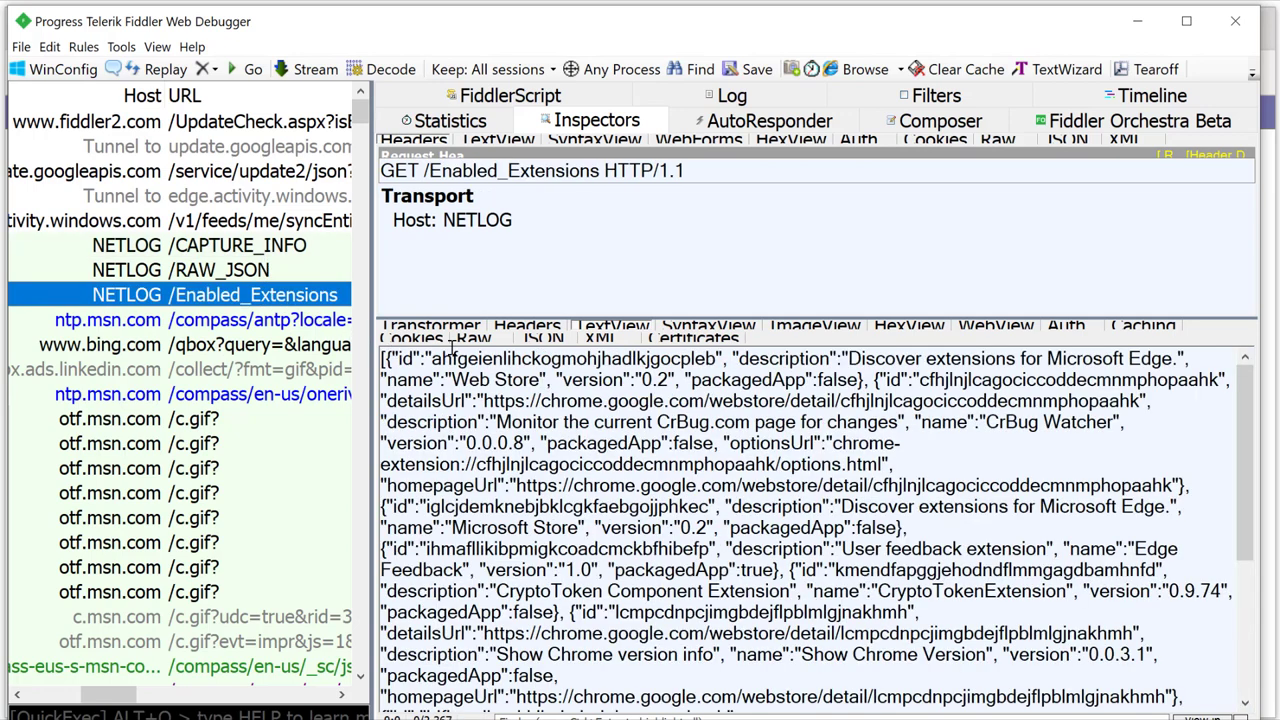
pyautogui.click(541, 338)
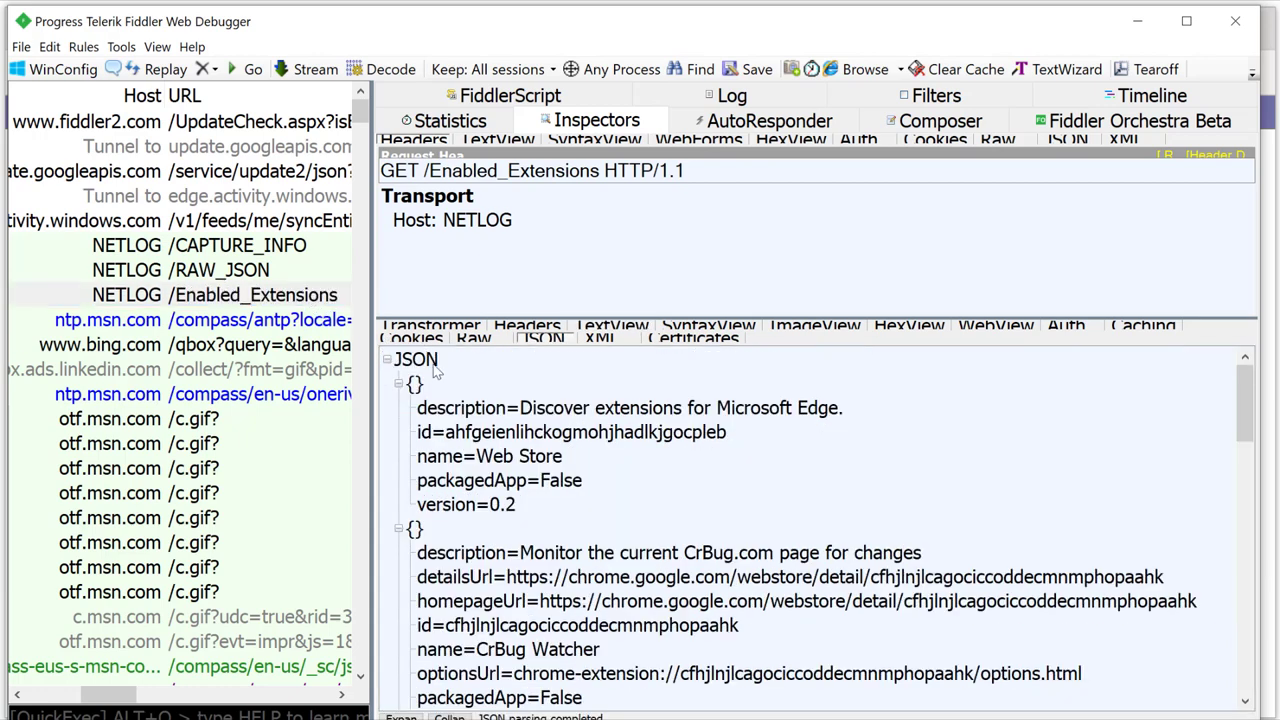
pyautogui.scroll(-12, 519, 399)
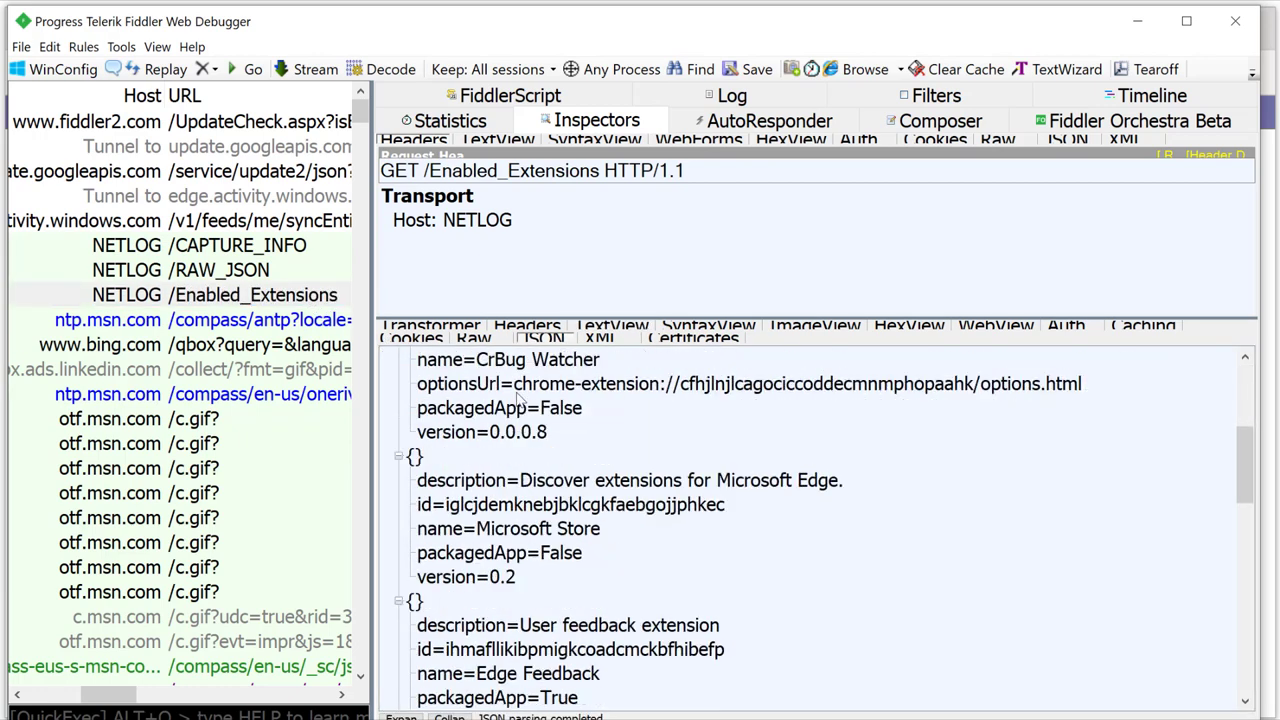
pyautogui.scroll(-6, 519, 399)
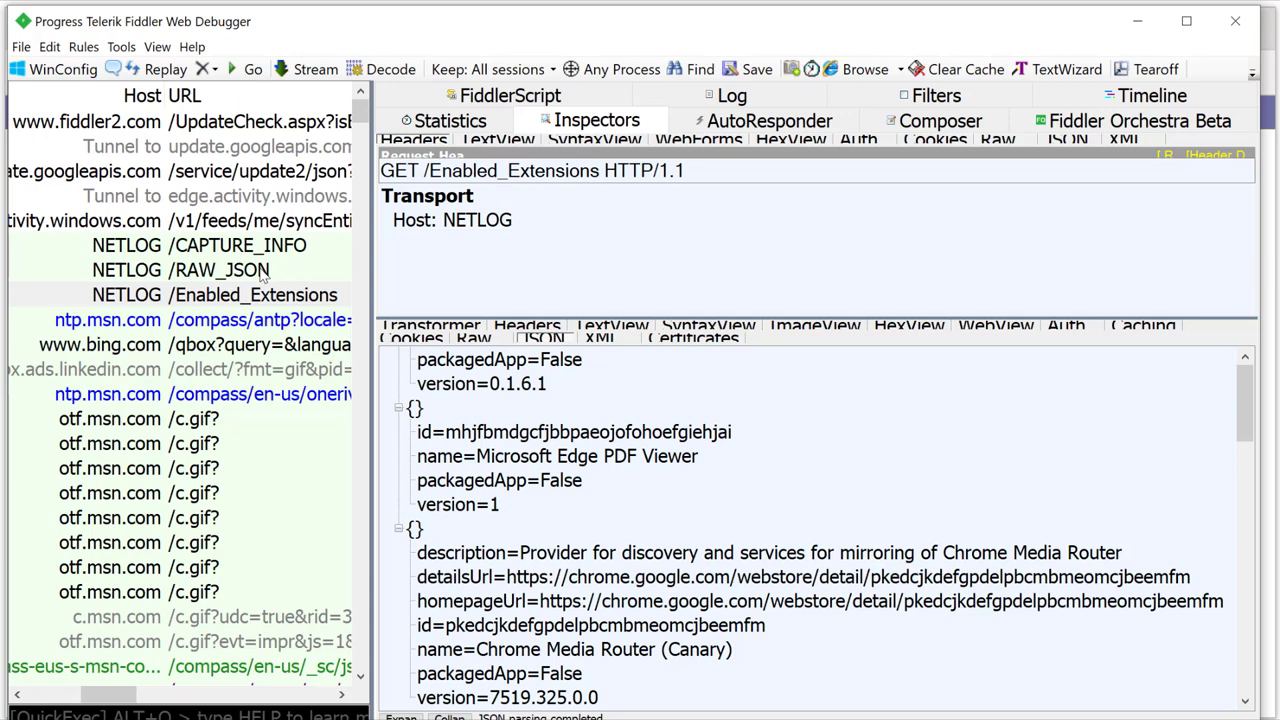
# - Open the NETLOG /RAW_JSON session and expand its events node, the second event and that event's source
pyautogui.click(264, 276)
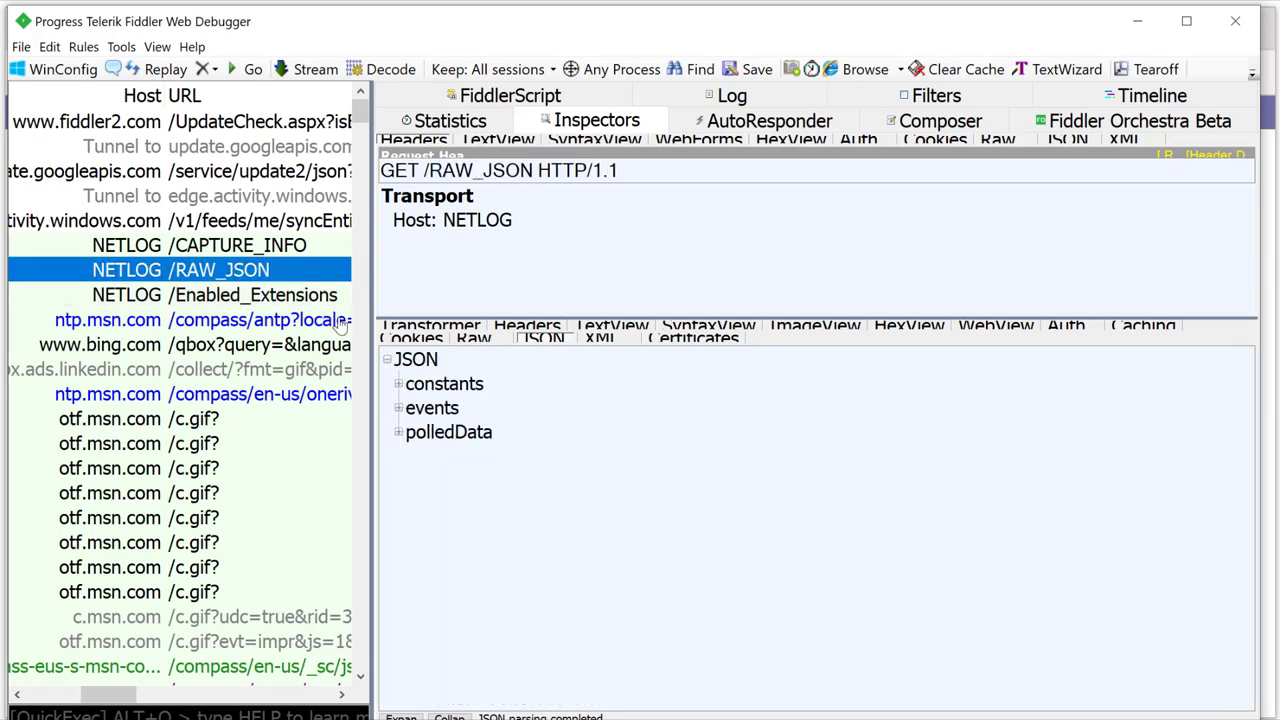
pyautogui.click(398, 410)
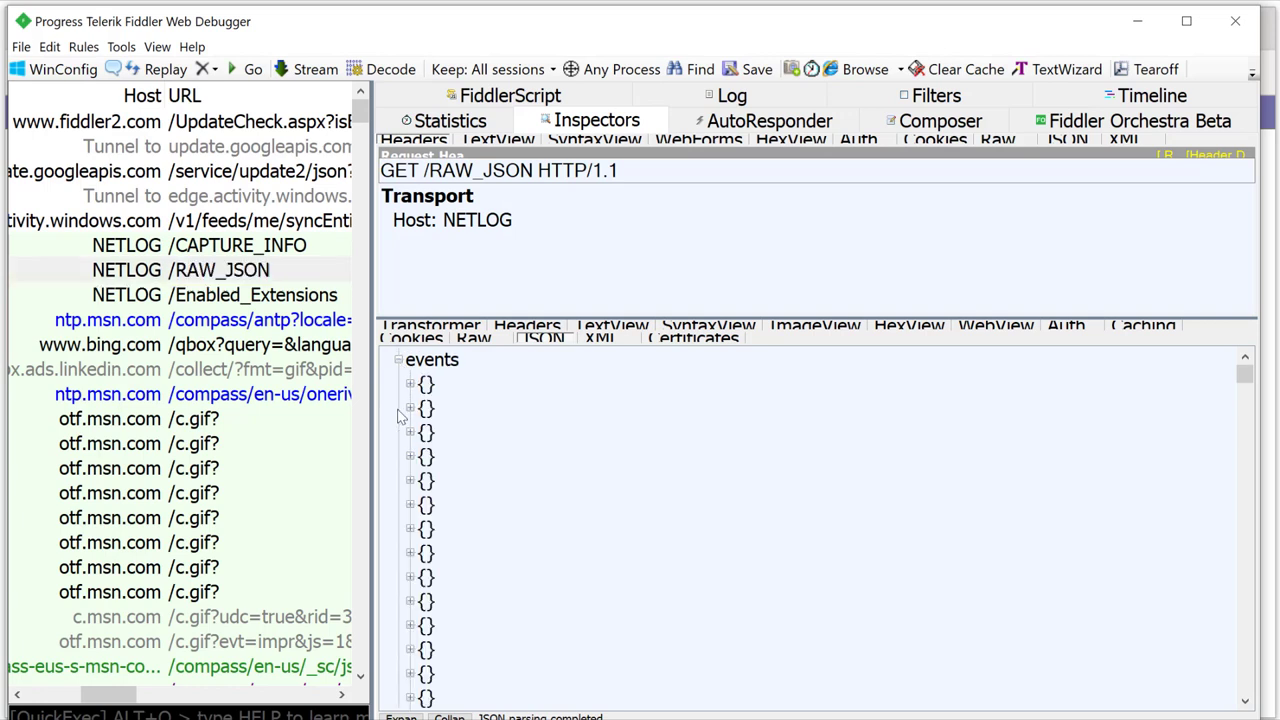
pyautogui.click(410, 409)
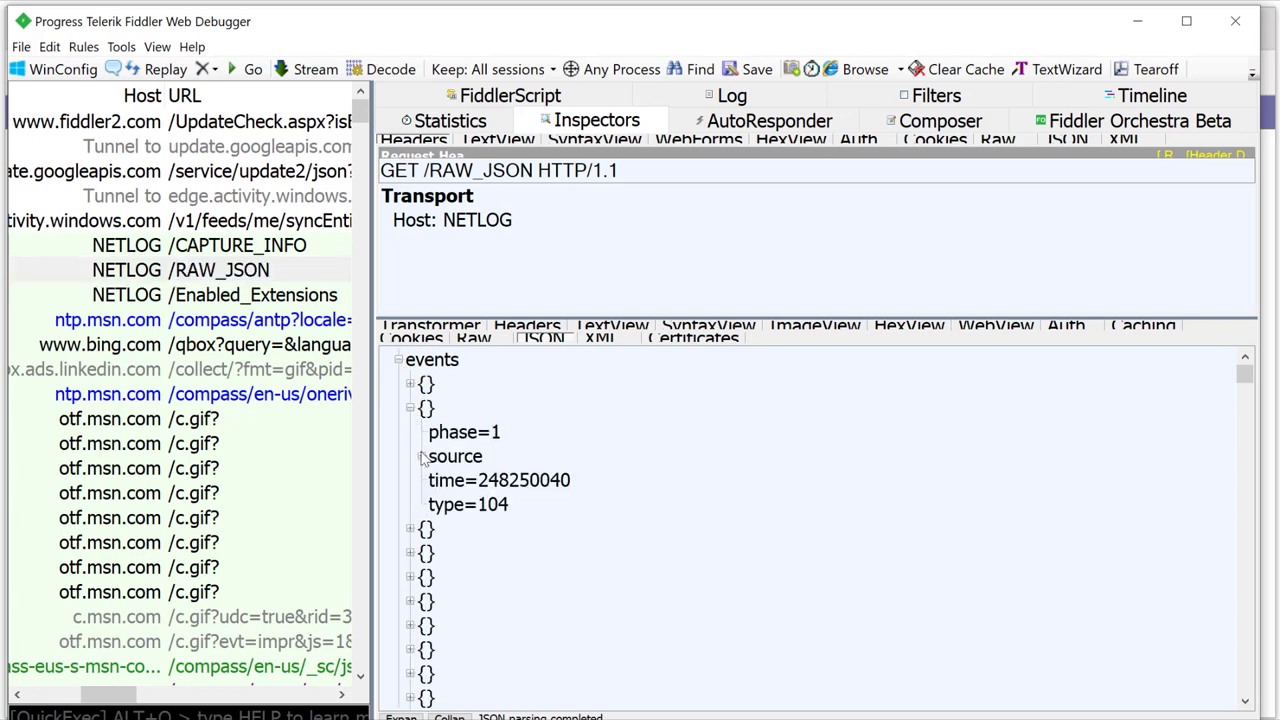
pyautogui.click(421, 457)
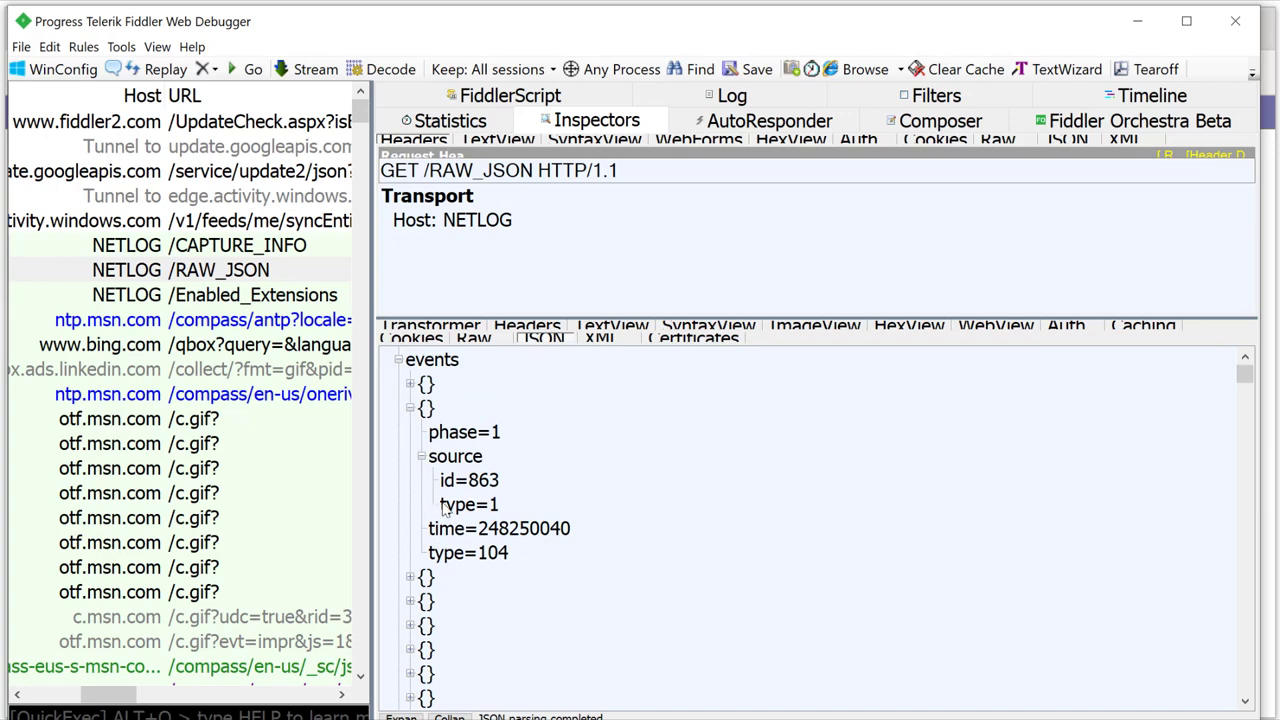
# - Select one of the akamaized.net /tenant/amp/entityid image requests further down the session list to inspect it
pyautogui.scroll(-5, 371, 543)
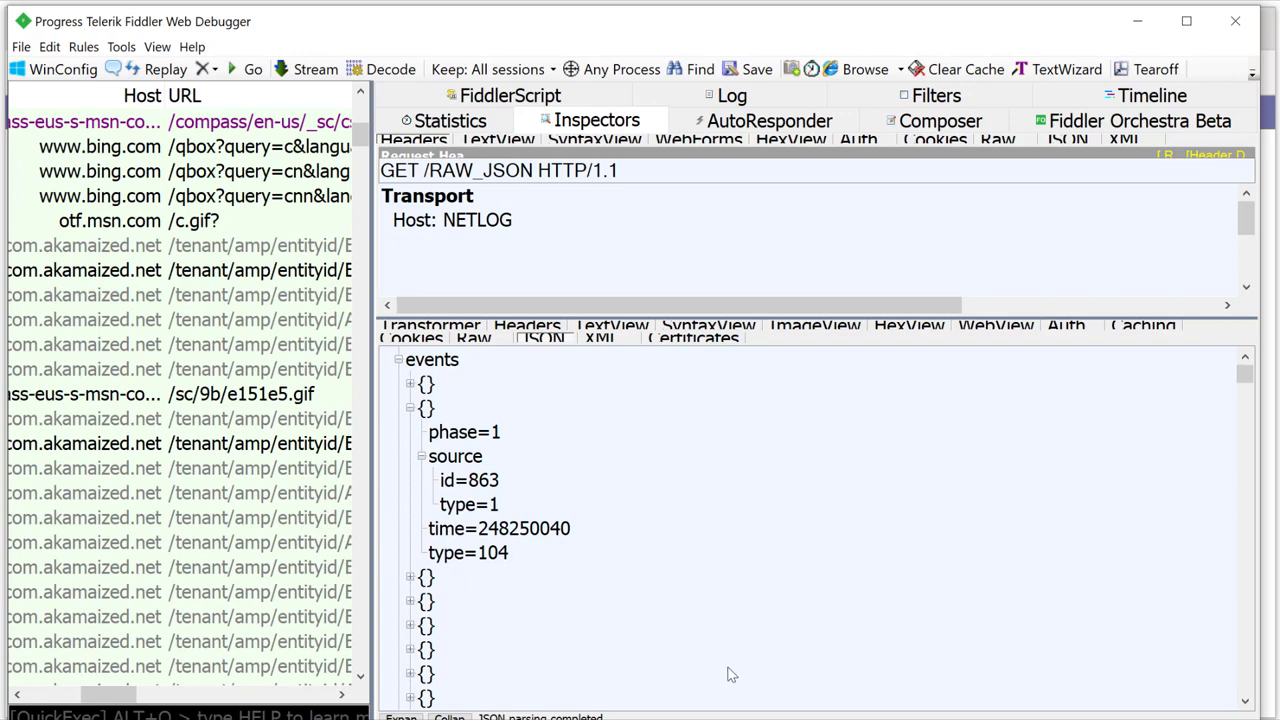
pyautogui.press('Down')
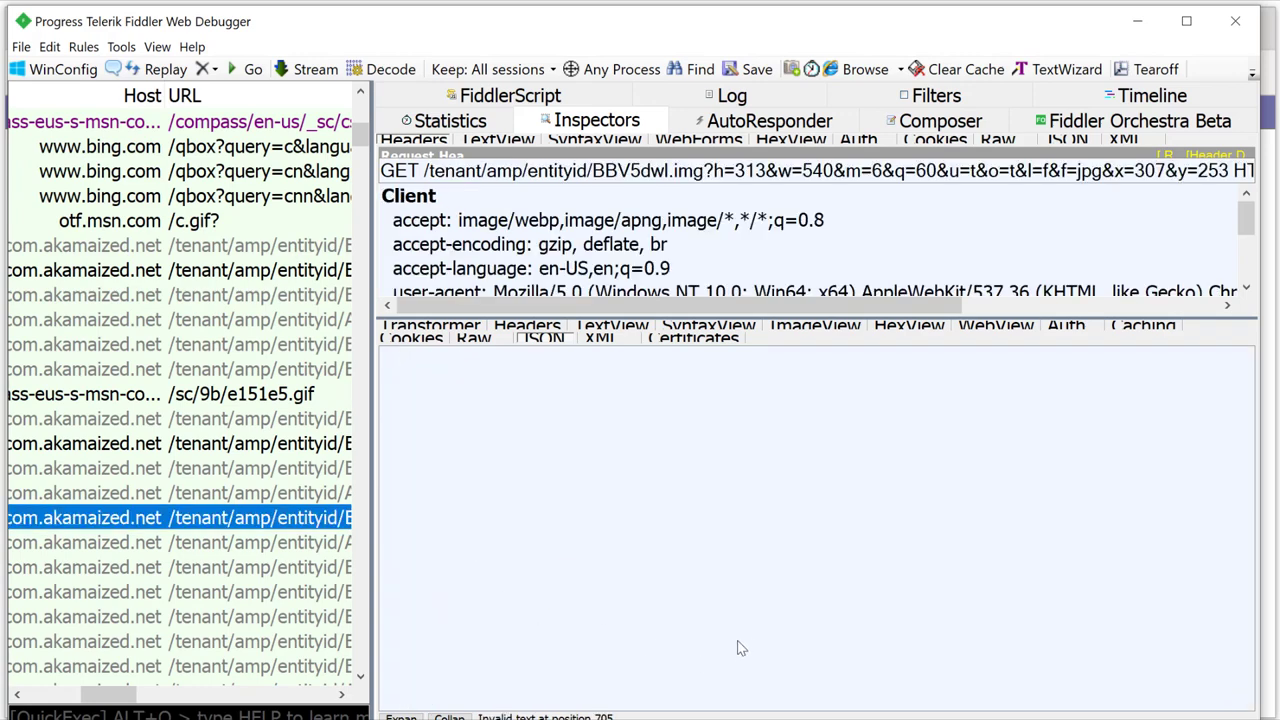